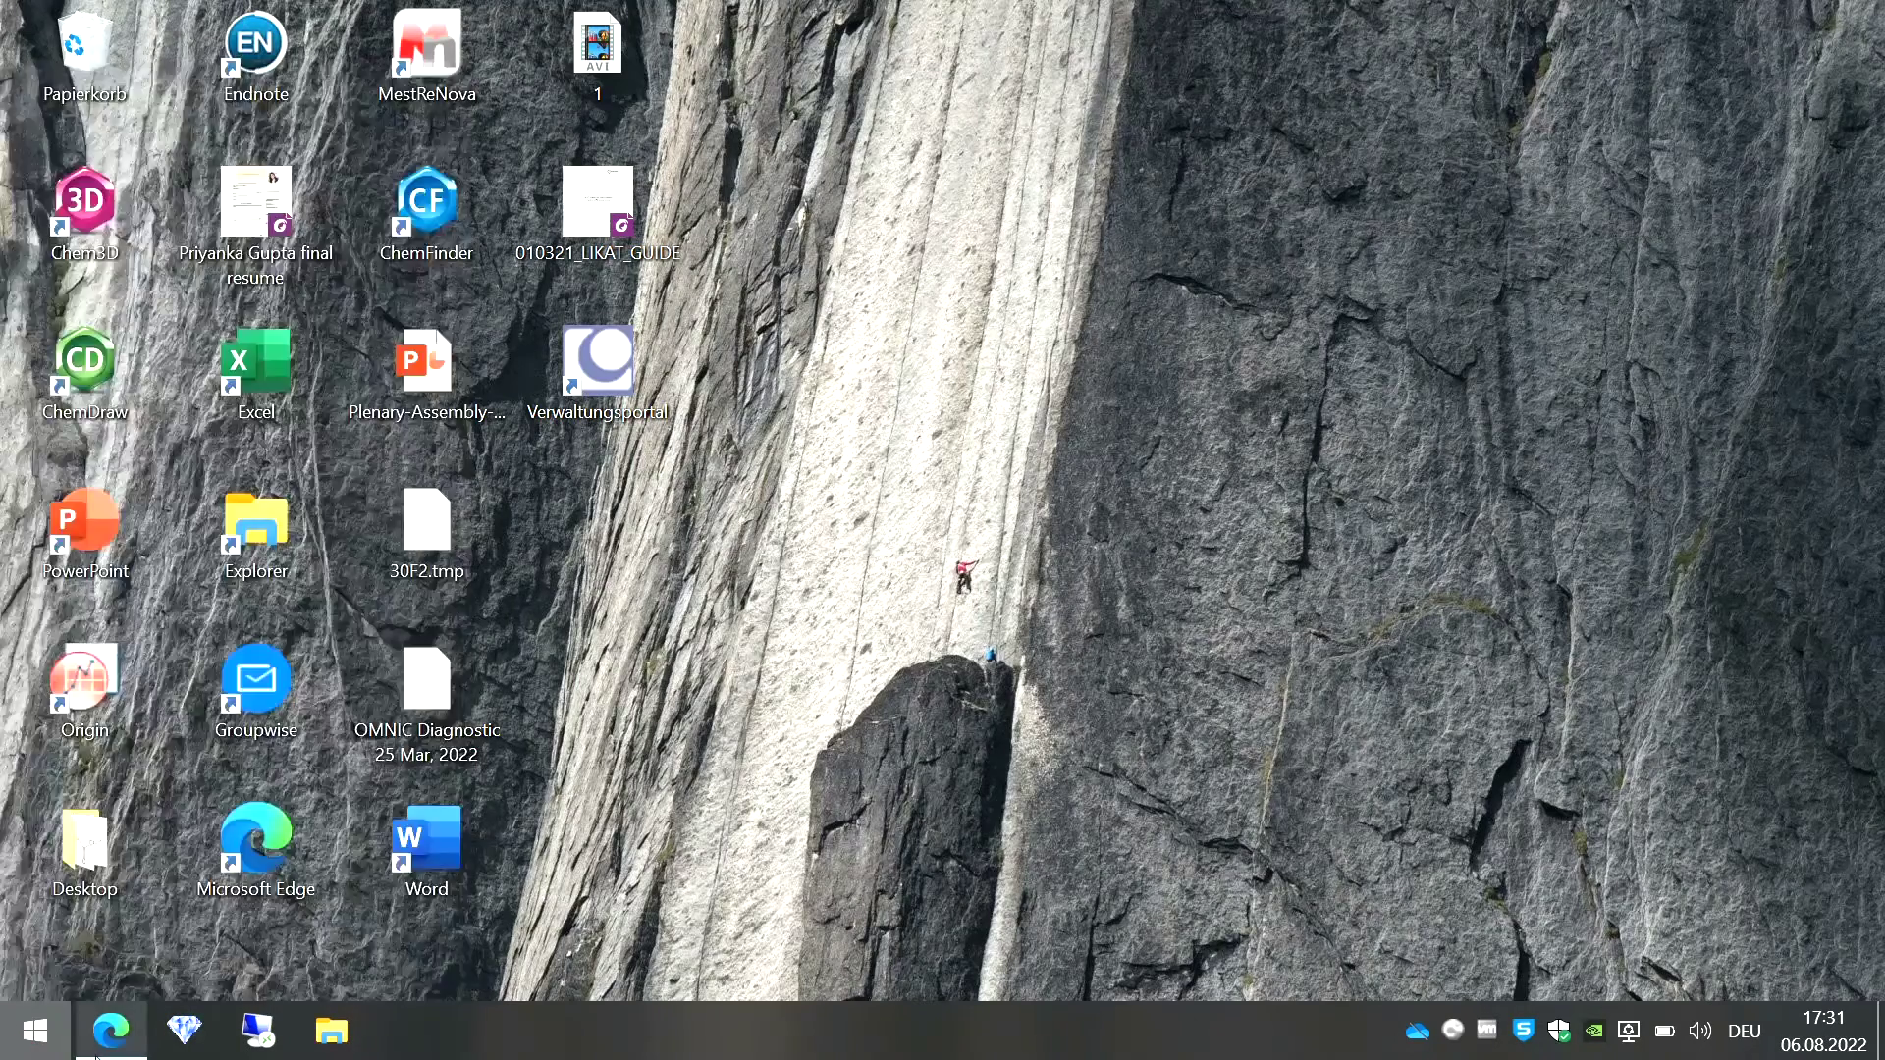
Open the nmrdb search in Edge and dismiss the page translation offer.
{"action": "left_click", "coordinate": [111, 1030]}
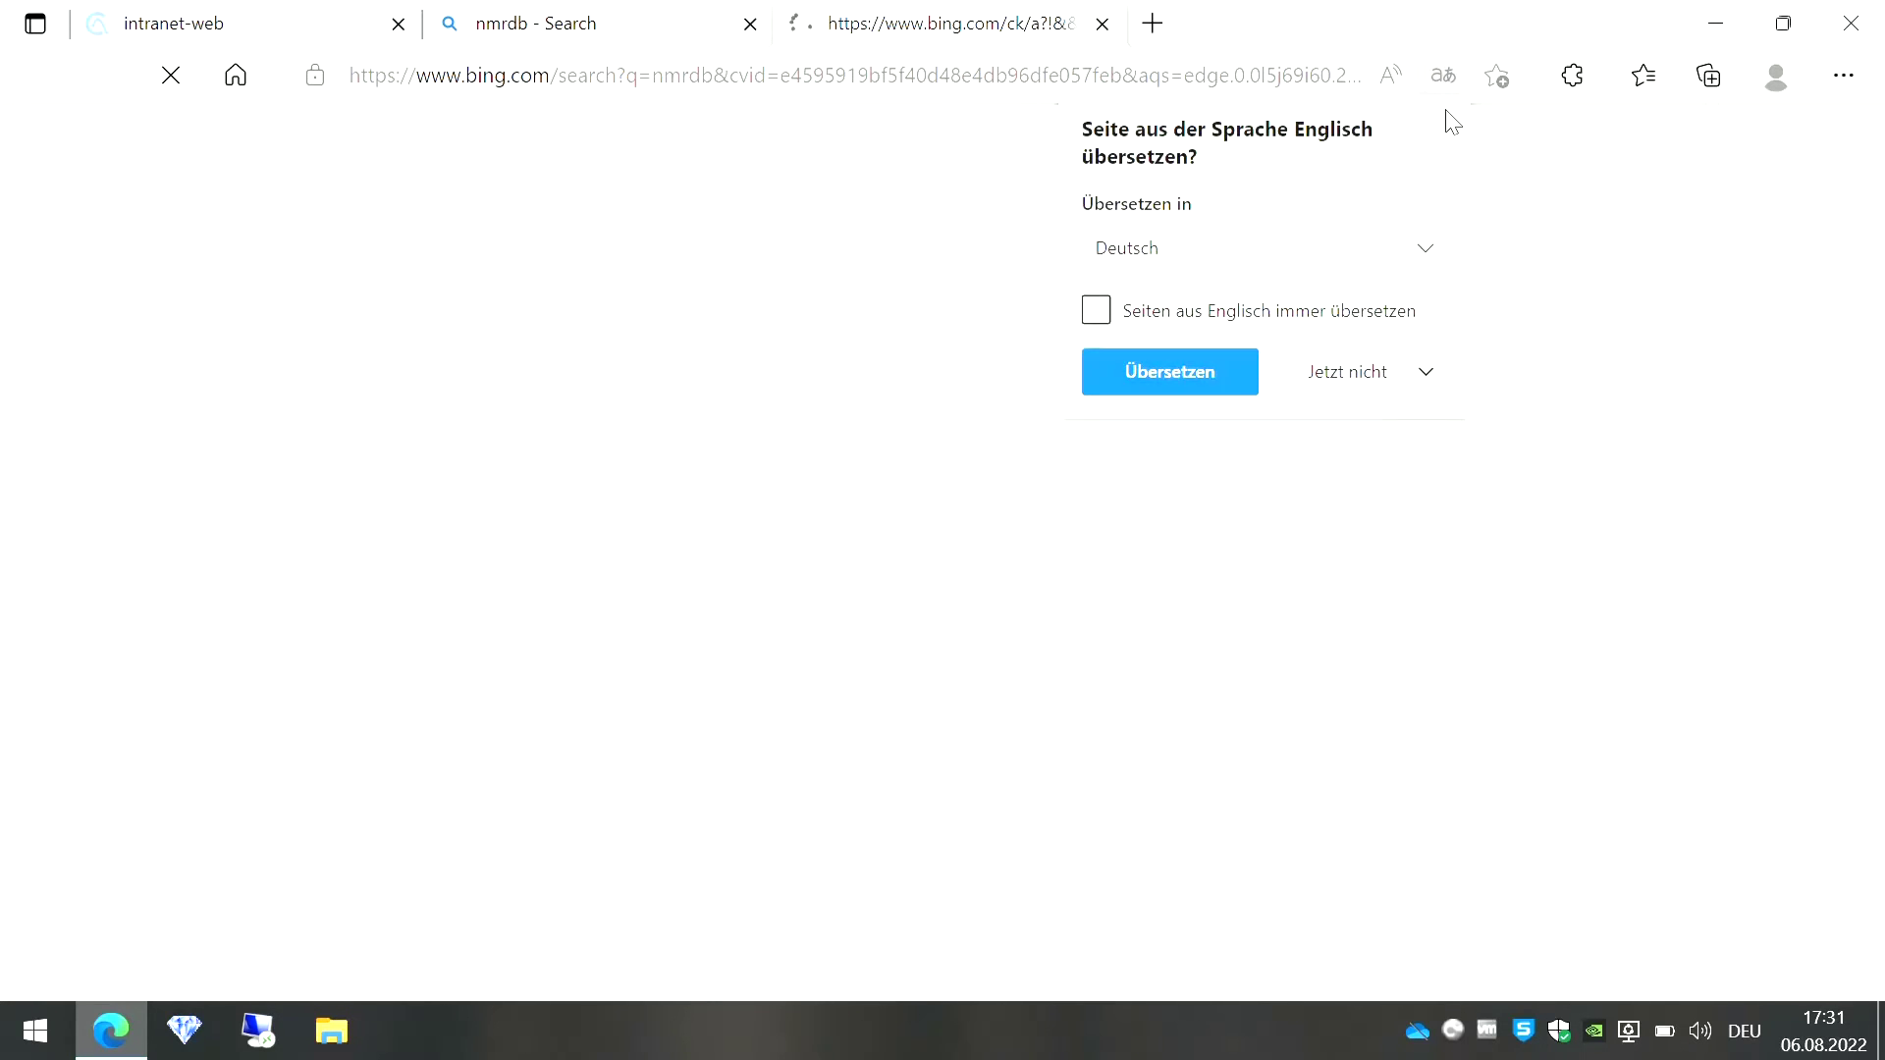
{"action": "left_click", "coordinate": [1445, 117]}
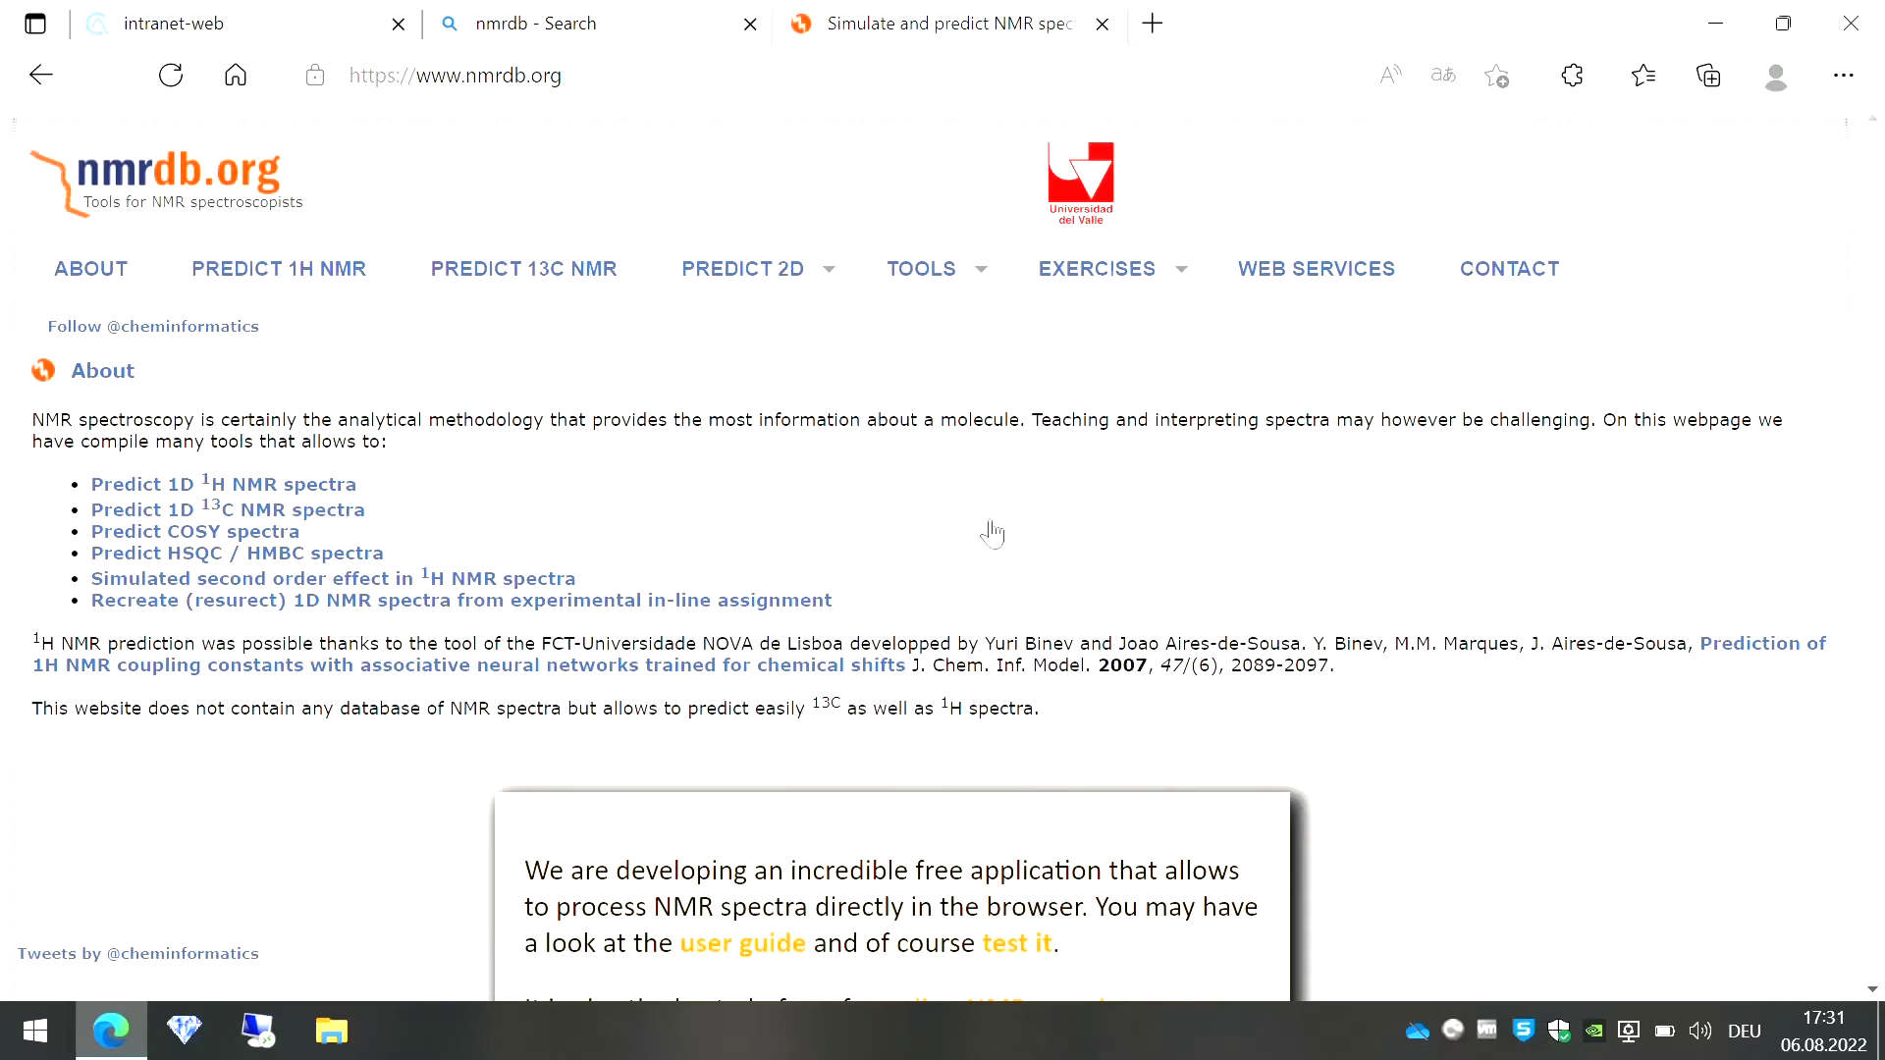
{"action": "mouse_move", "coordinate": [1873, 279]}
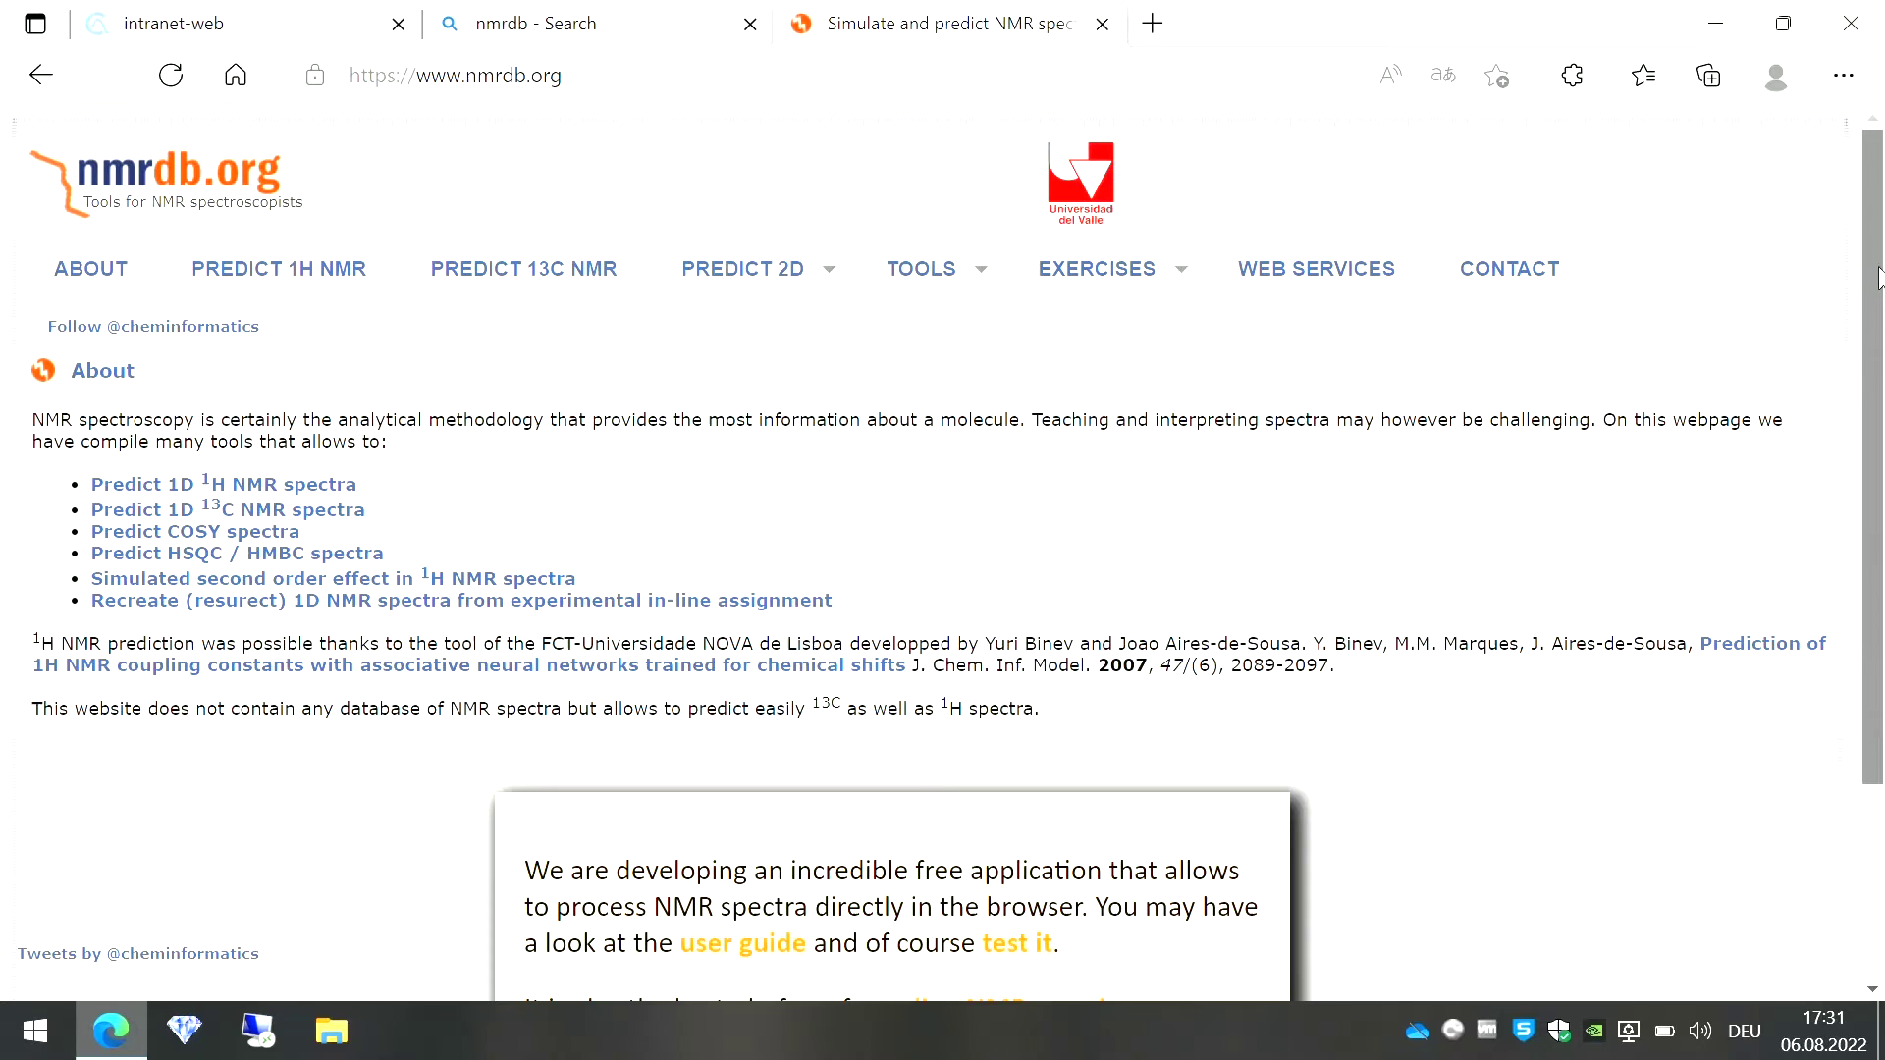
{"action": "scroll", "coordinate": [1881, 501], "scroll_direction": "down", "scroll_amount": 1}
{"action": "scroll", "coordinate": [1881, 501], "scroll_direction": "down", "scroll_amount": 2}
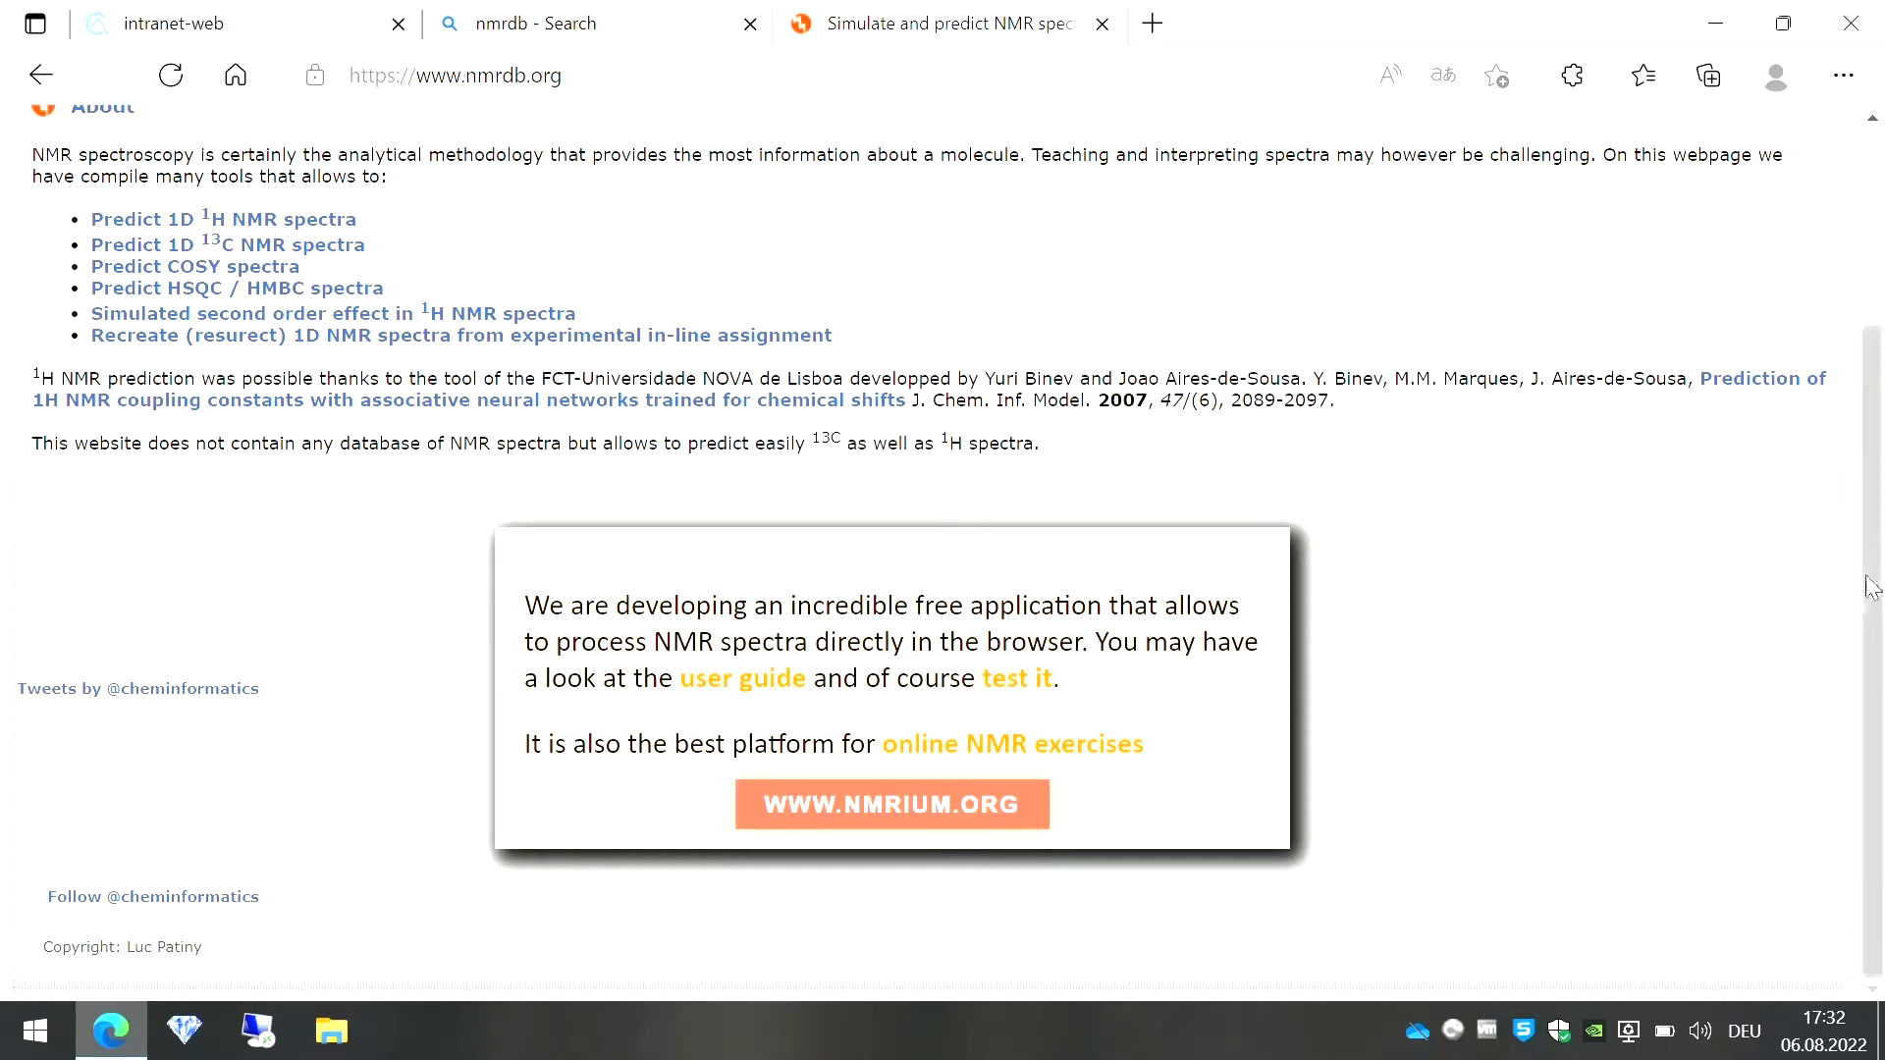
{"action": "left_click_drag", "start_coordinate": [1871, 589], "coordinate": [1877, 380]}
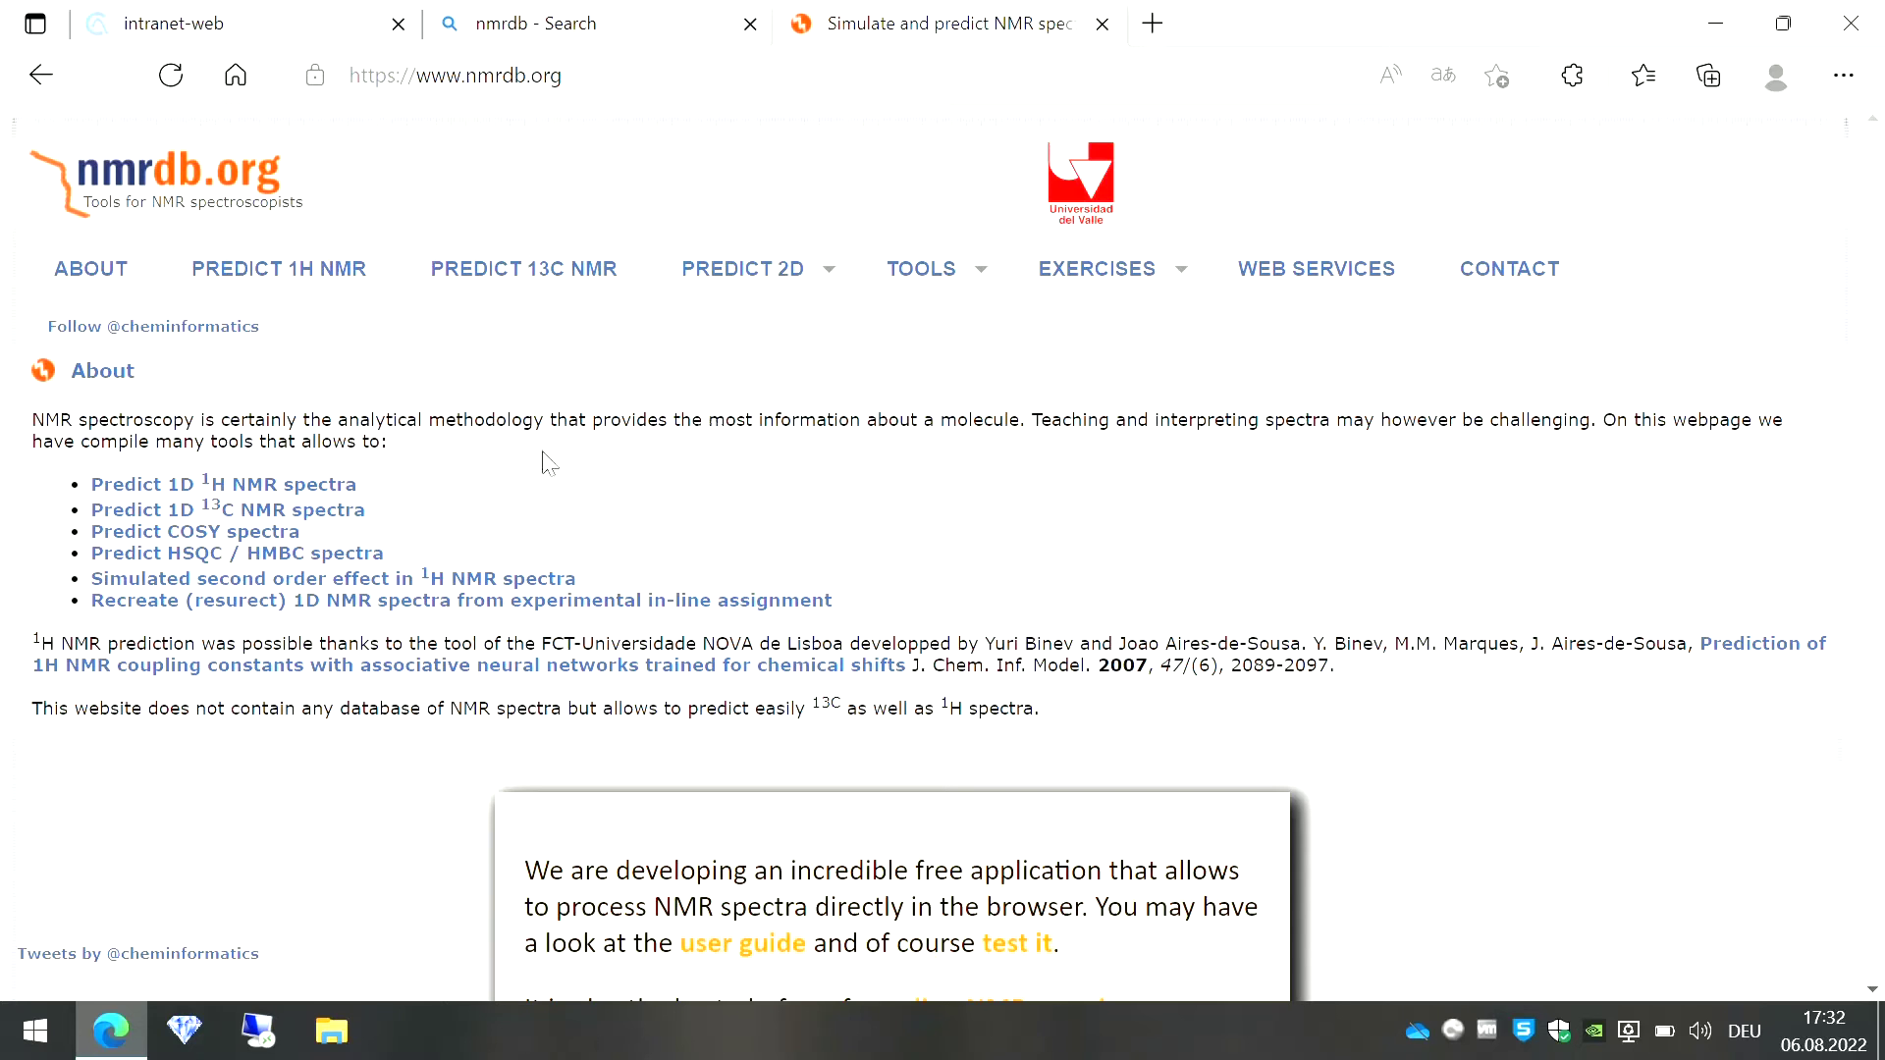
Open the 1D 1H NMR prediction tool, decline translation, and clear the example molecule.
{"action": "left_click", "coordinate": [331, 491]}
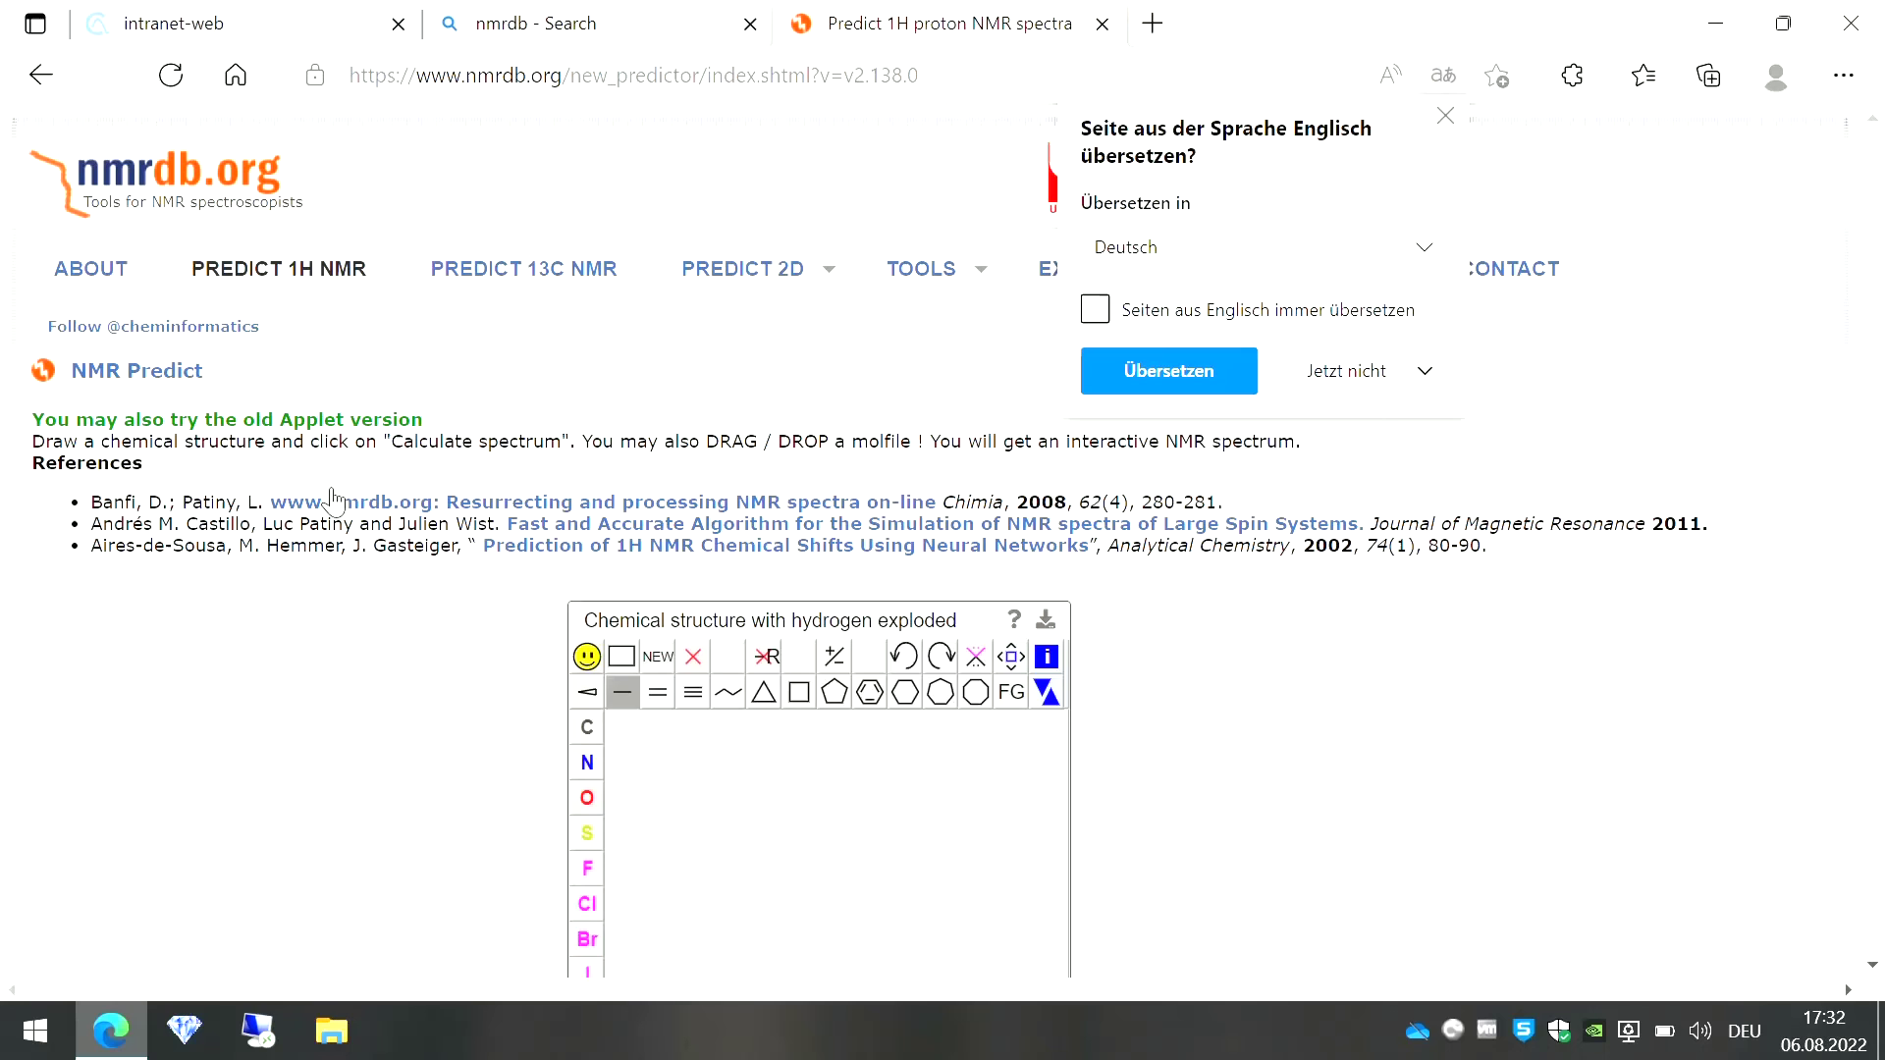
{"action": "left_click", "coordinate": [1445, 117]}
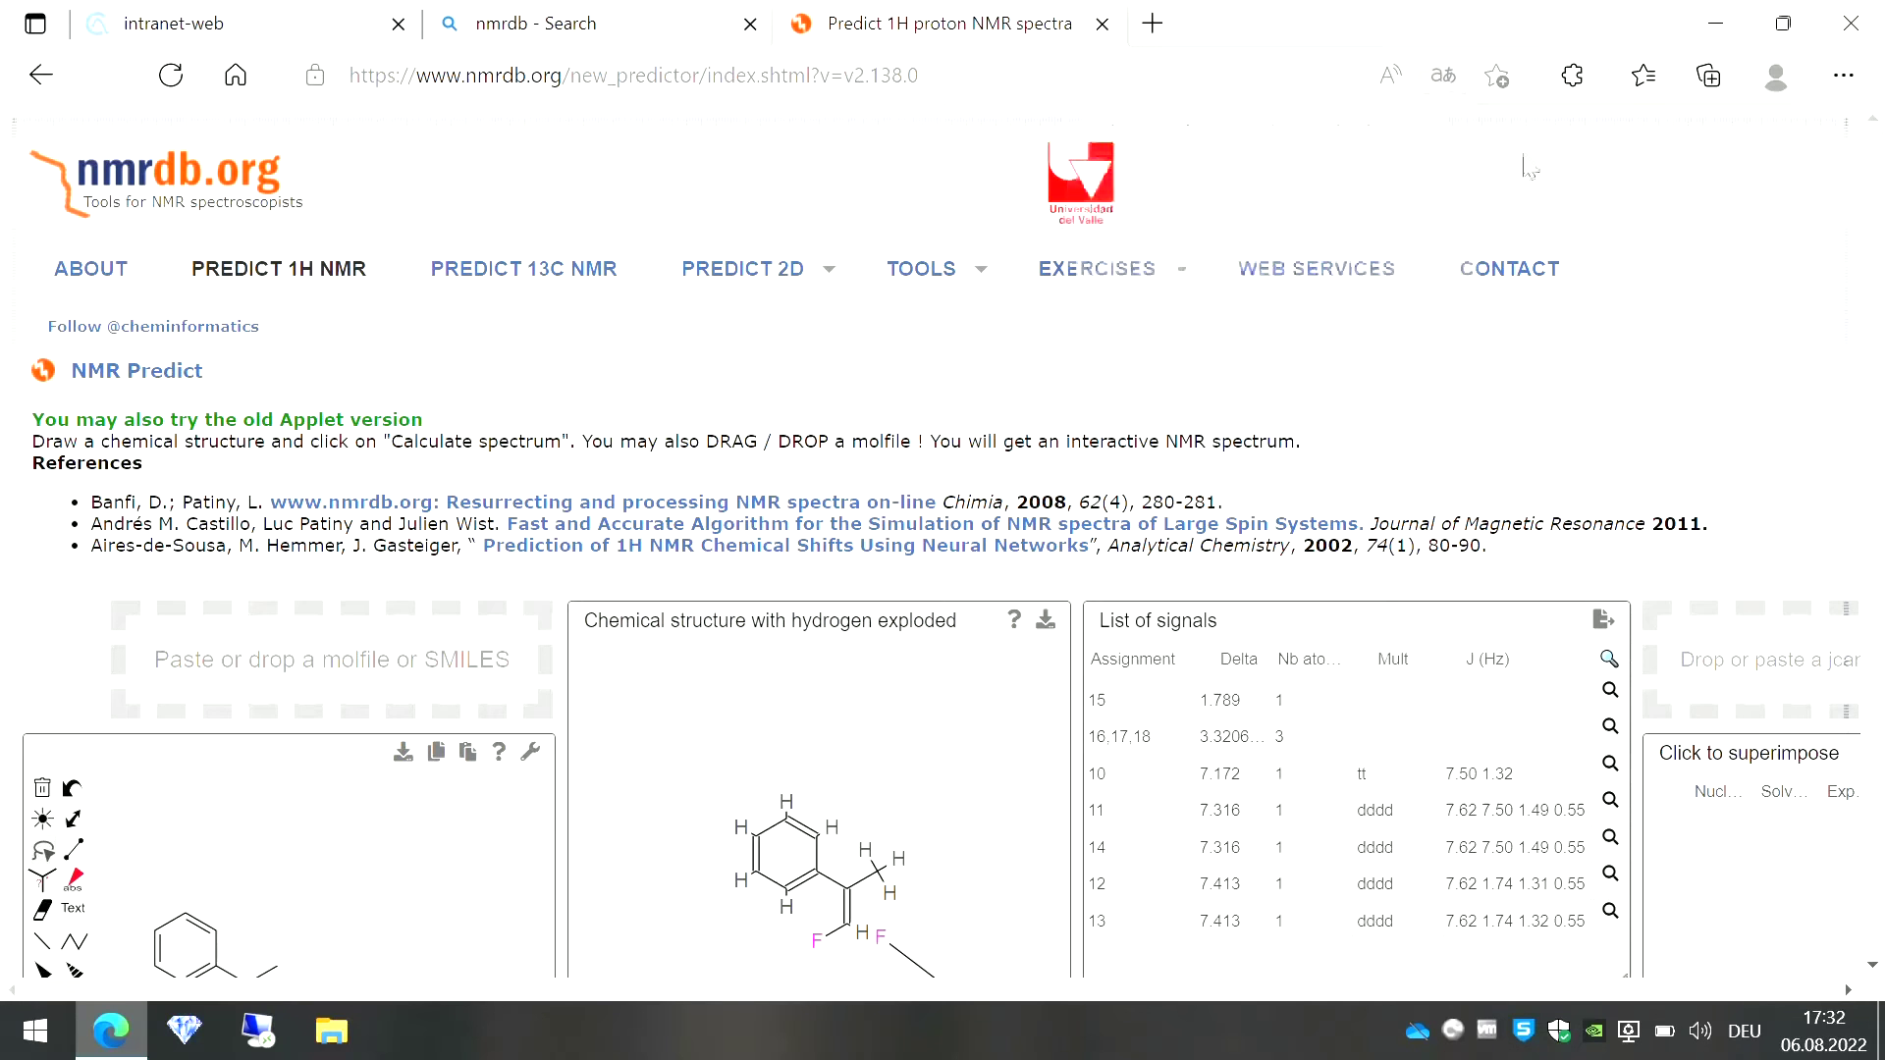
{"action": "left_click_drag", "start_coordinate": [1883, 208], "coordinate": [1883, 408]}
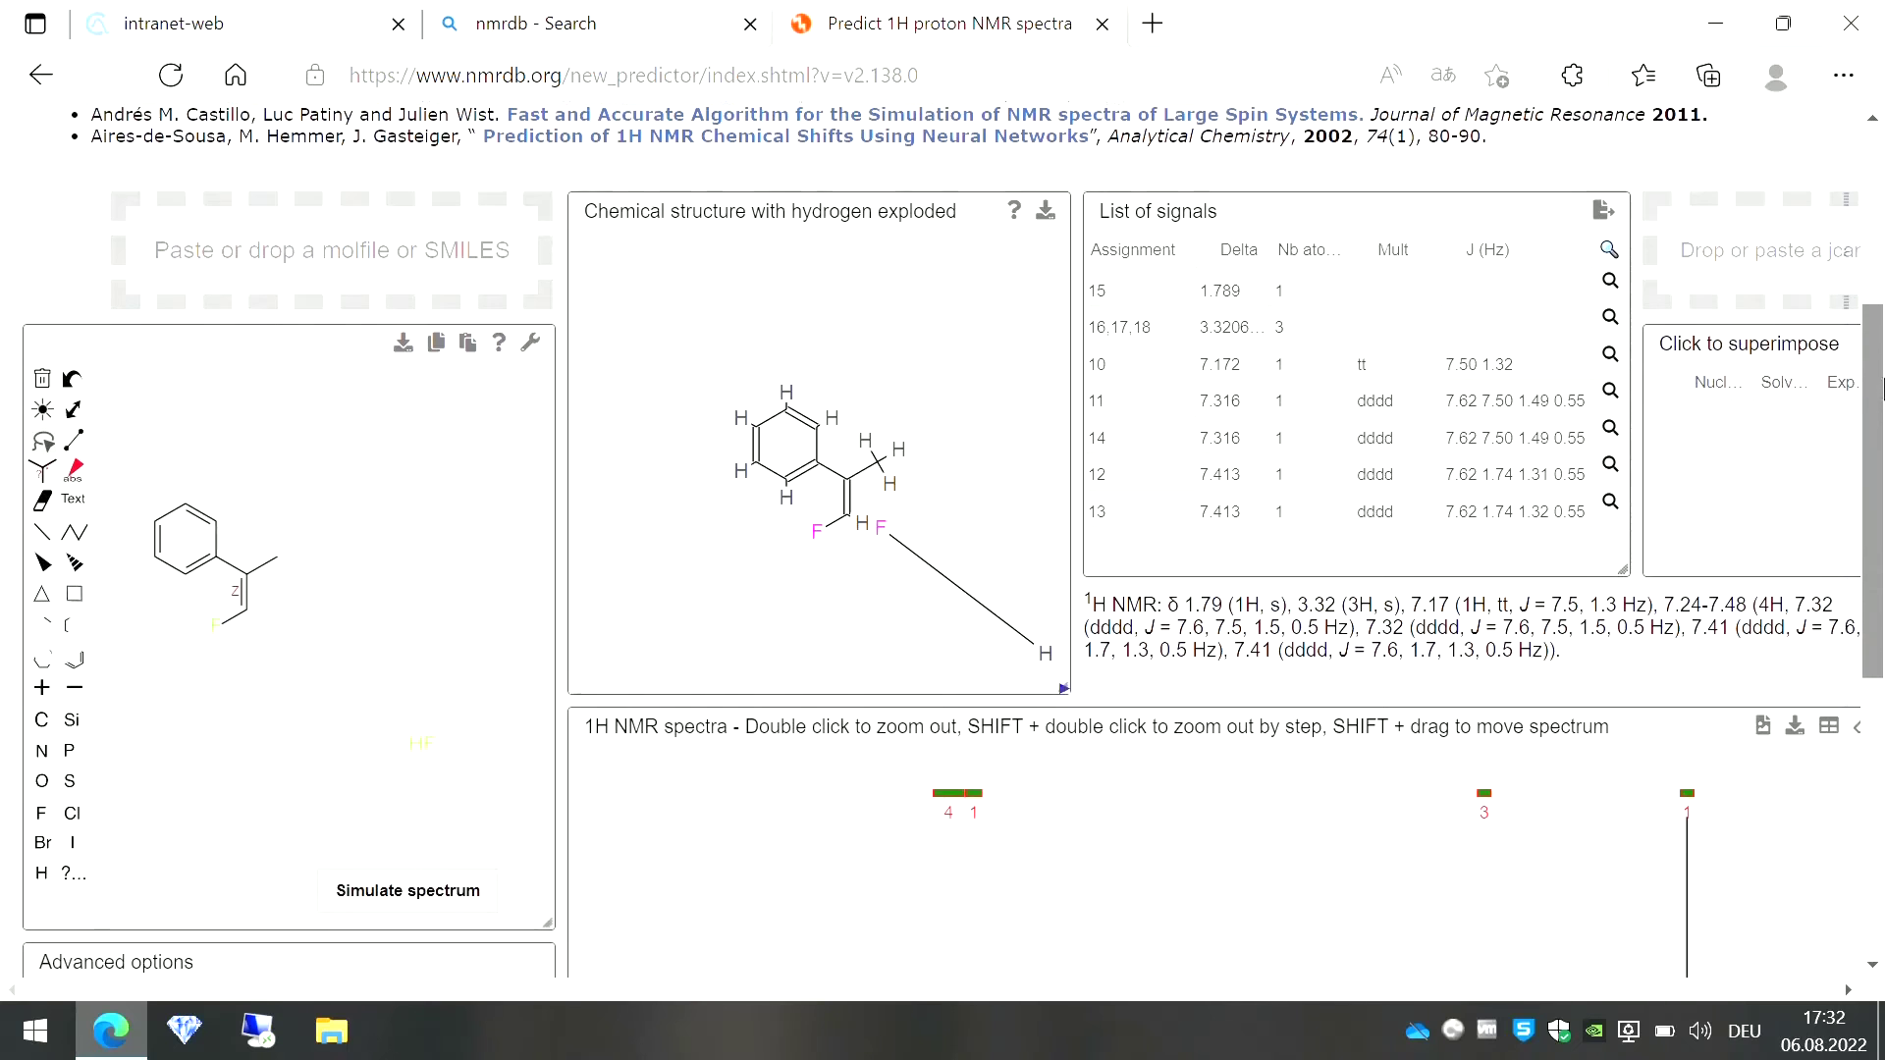
{"action": "left_click_drag", "start_coordinate": [1881, 407], "coordinate": [1882, 424]}
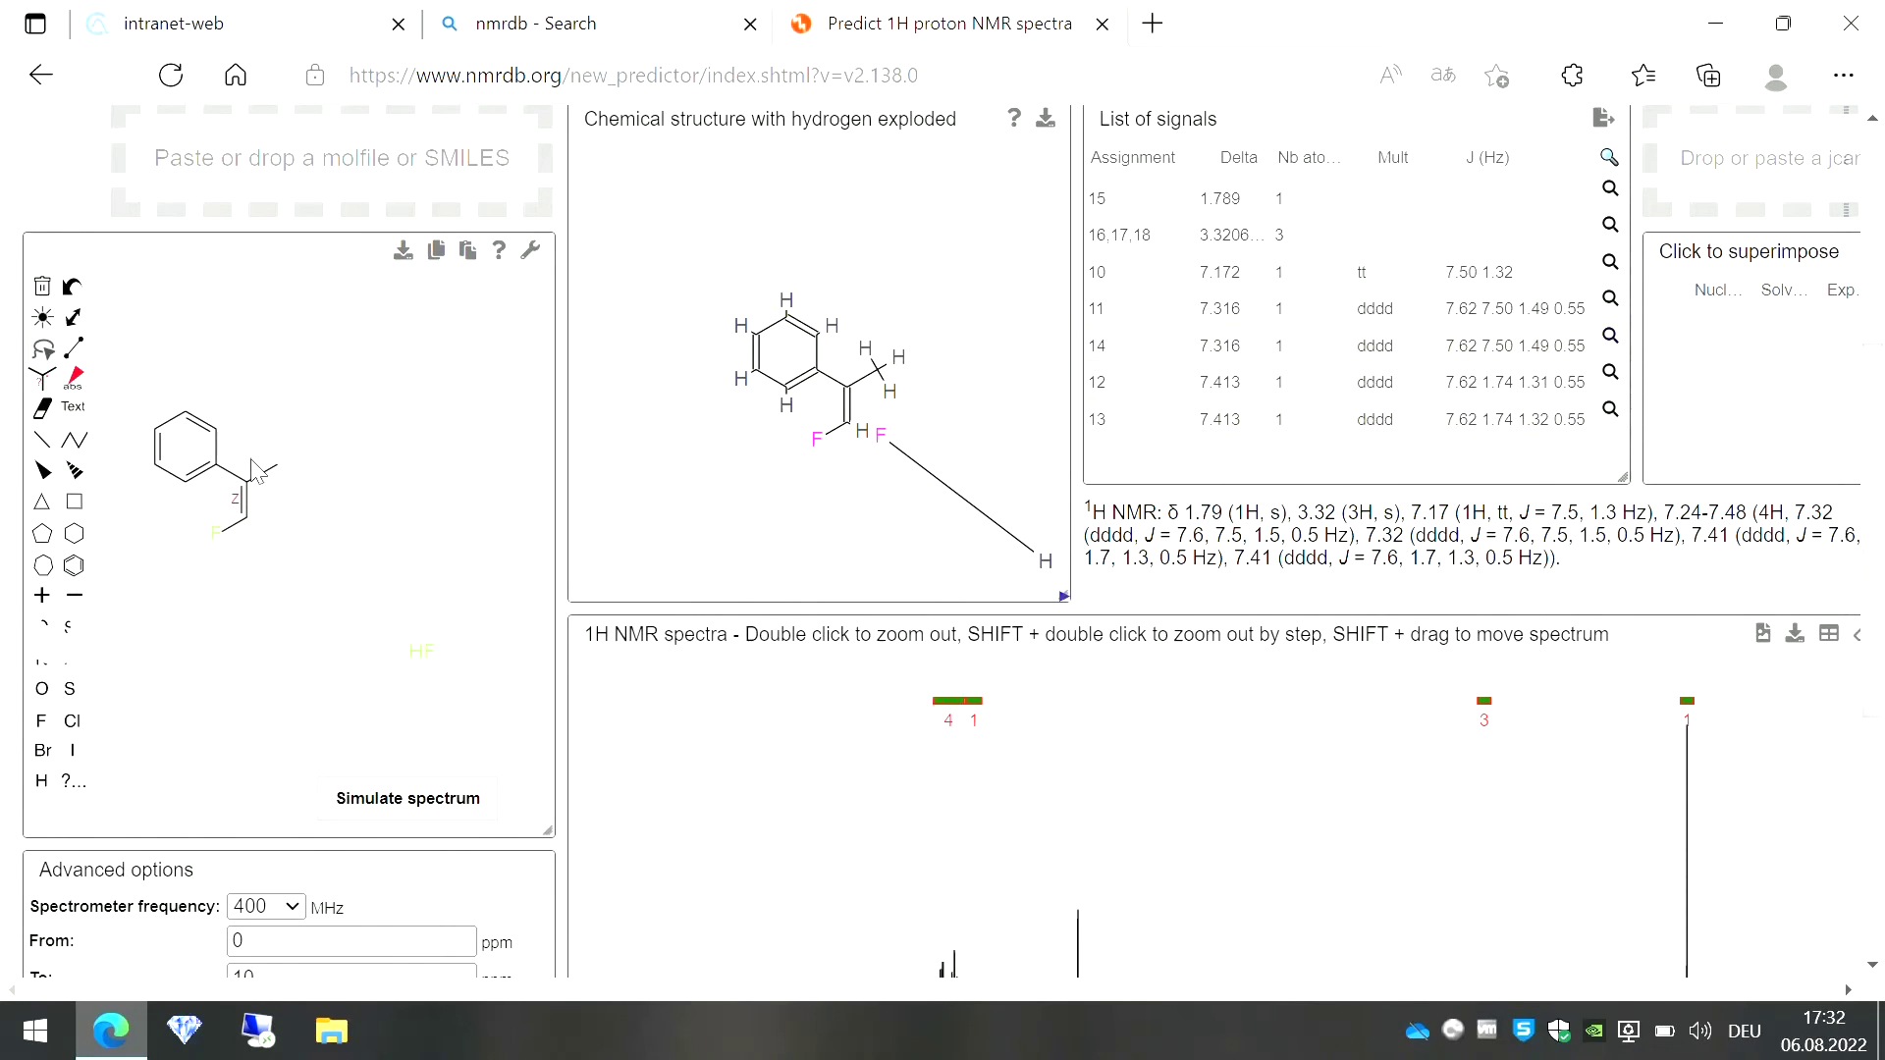
{"action": "left_click", "coordinate": [46, 286]}
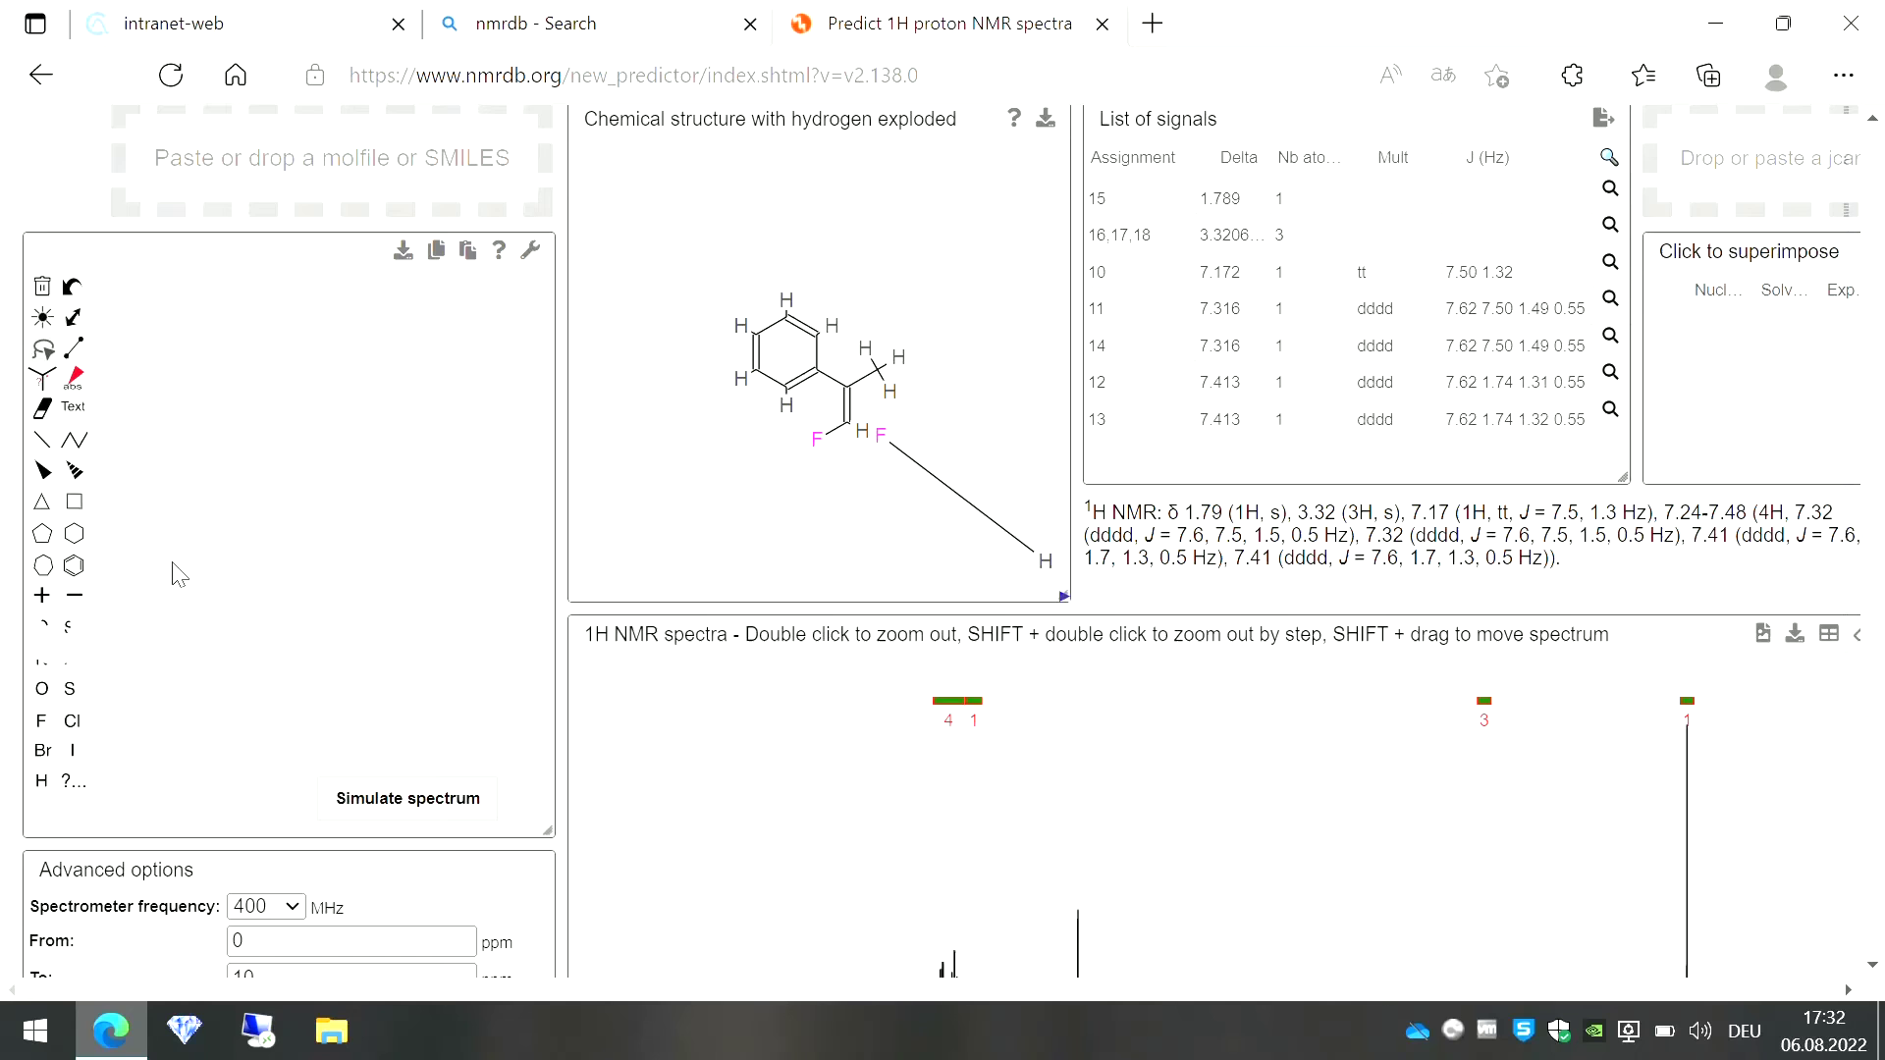
Draw a benzene ring with a side chain whose top atom is chlorine.
{"action": "left_click", "coordinate": [73, 567]}
{"action": "left_click", "coordinate": [251, 504]}
{"action": "left_click", "coordinate": [340, 480]}
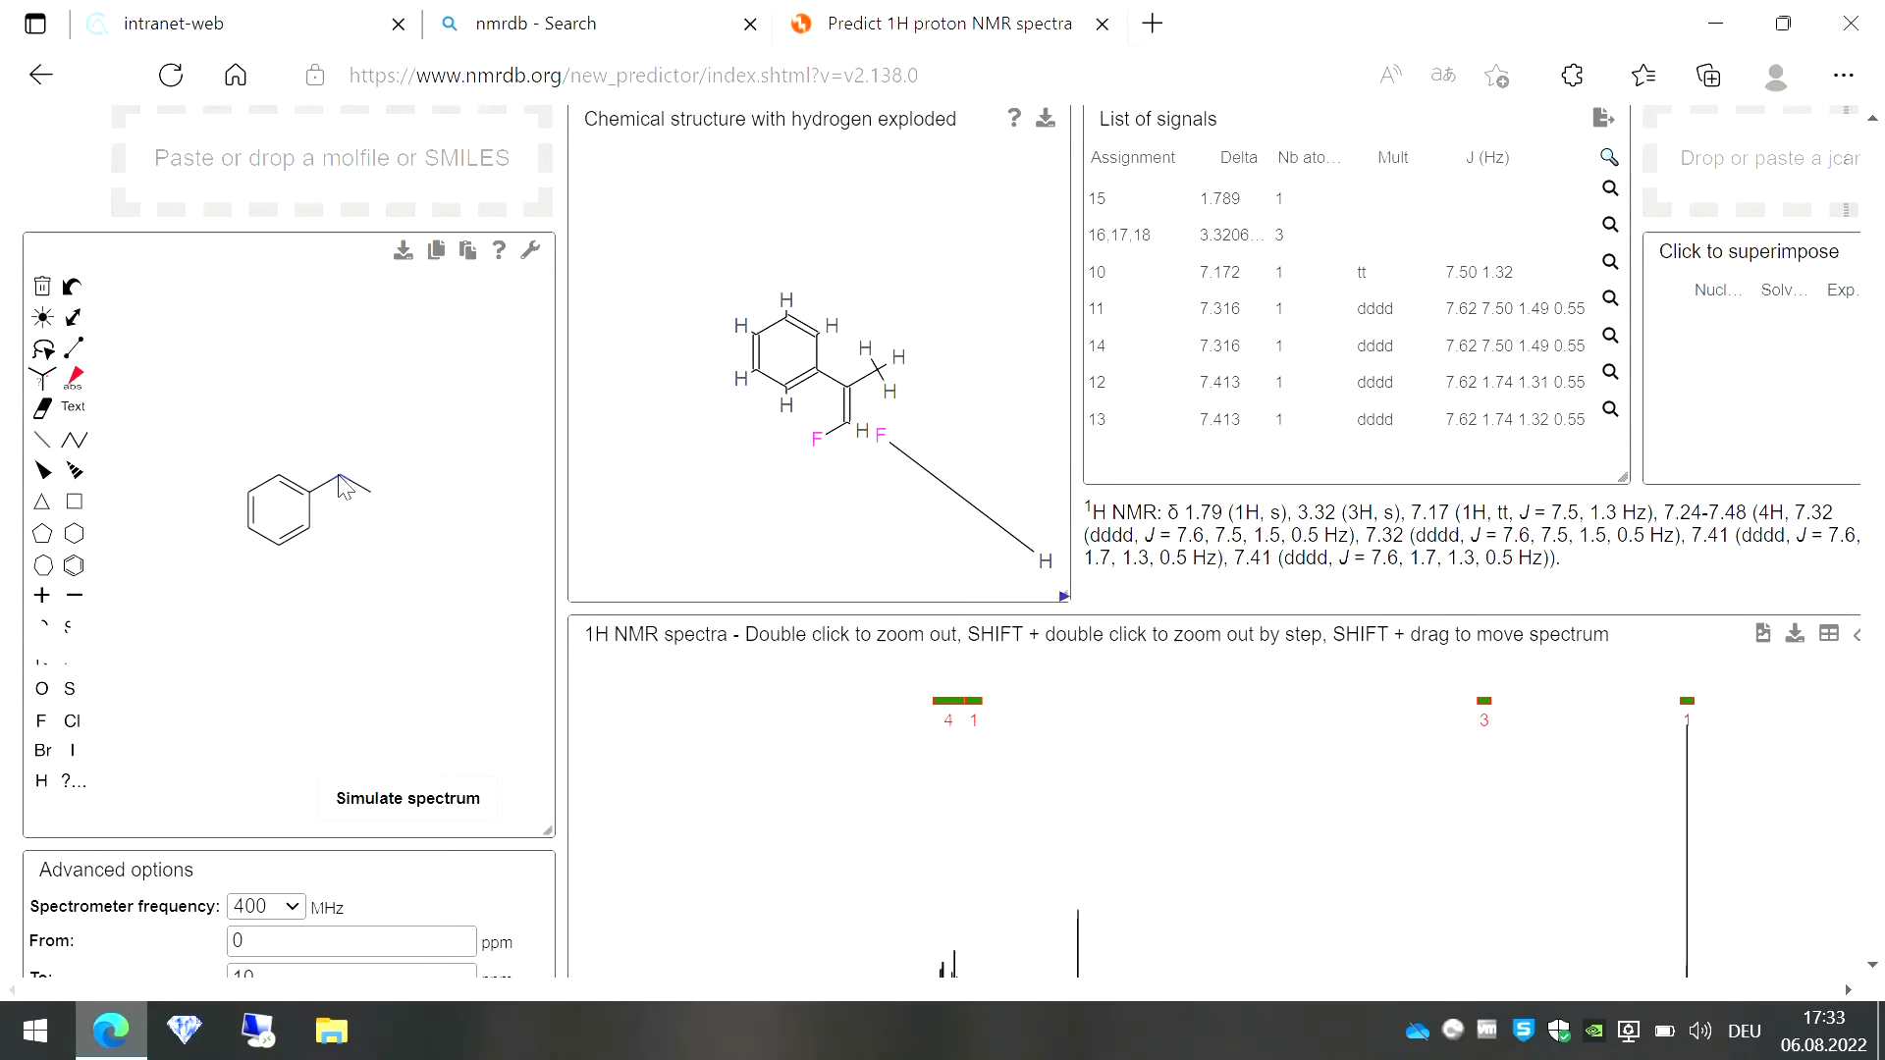
{"action": "left_click", "coordinate": [71, 721]}
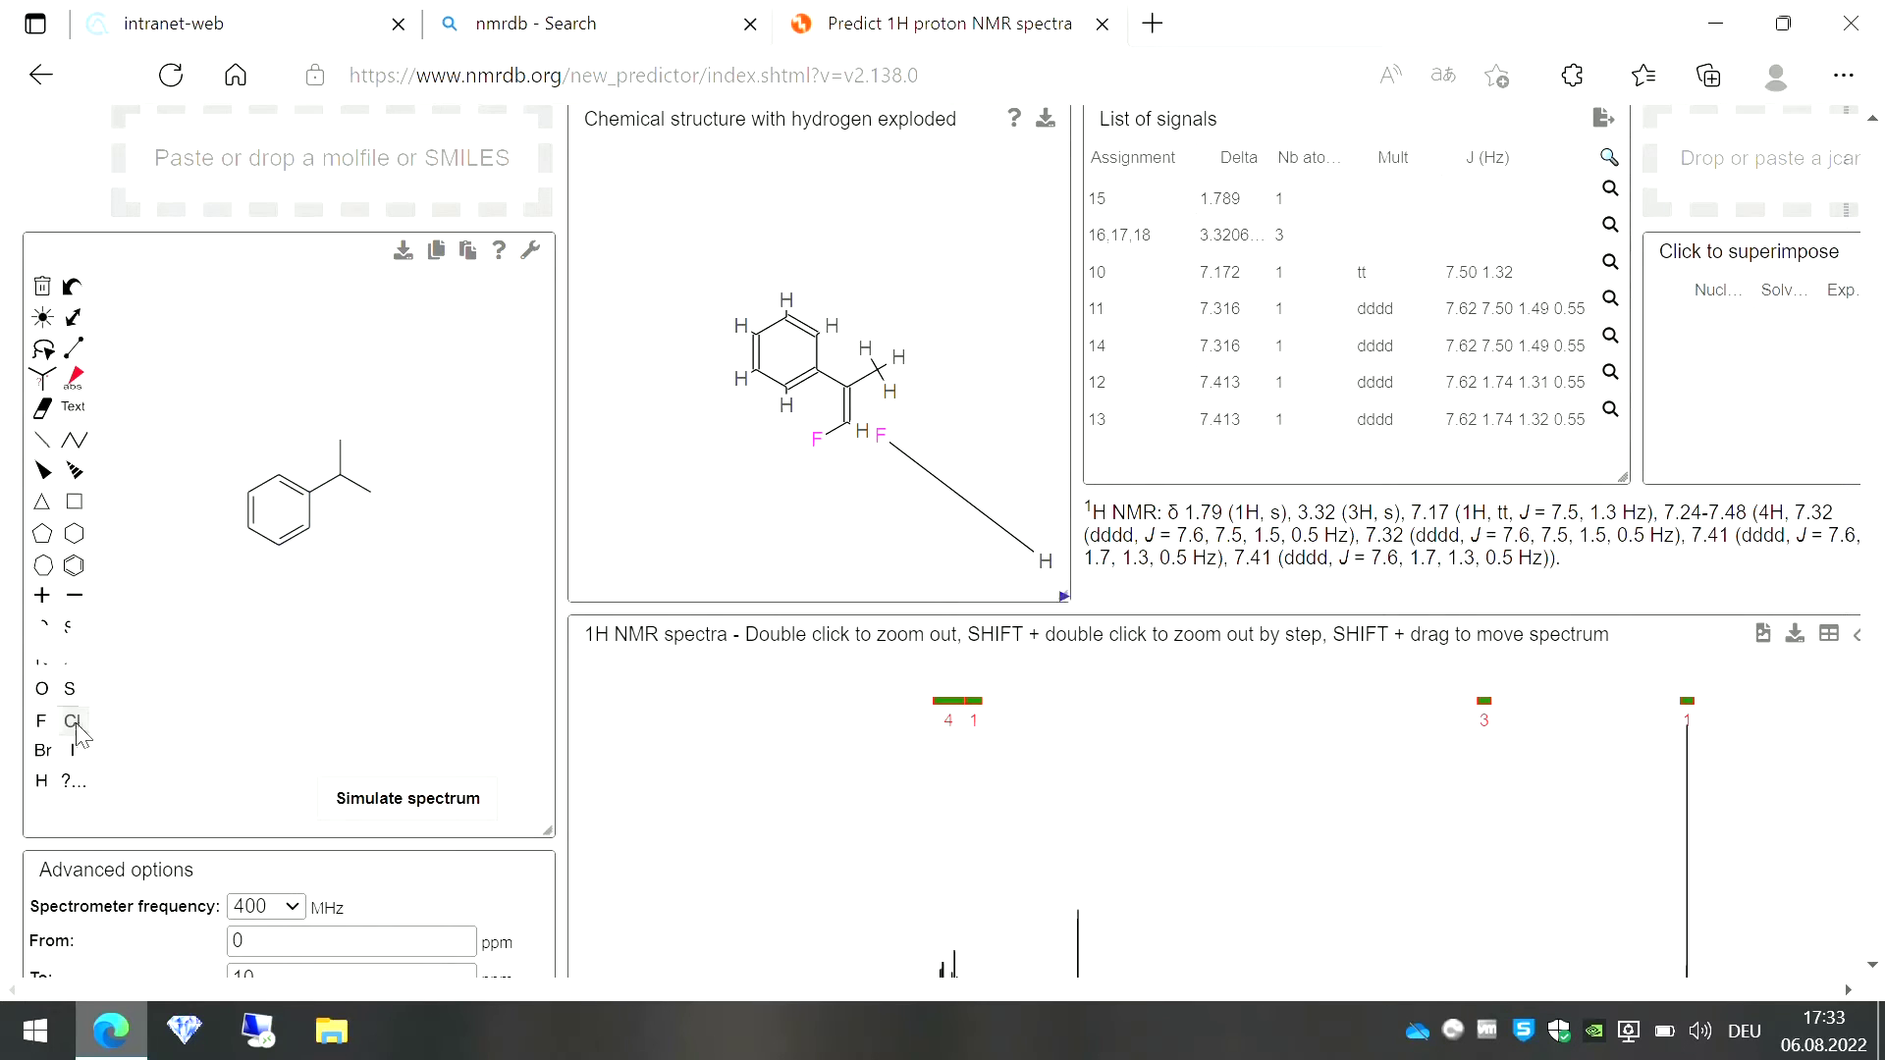
{"action": "left_click", "coordinate": [342, 442]}
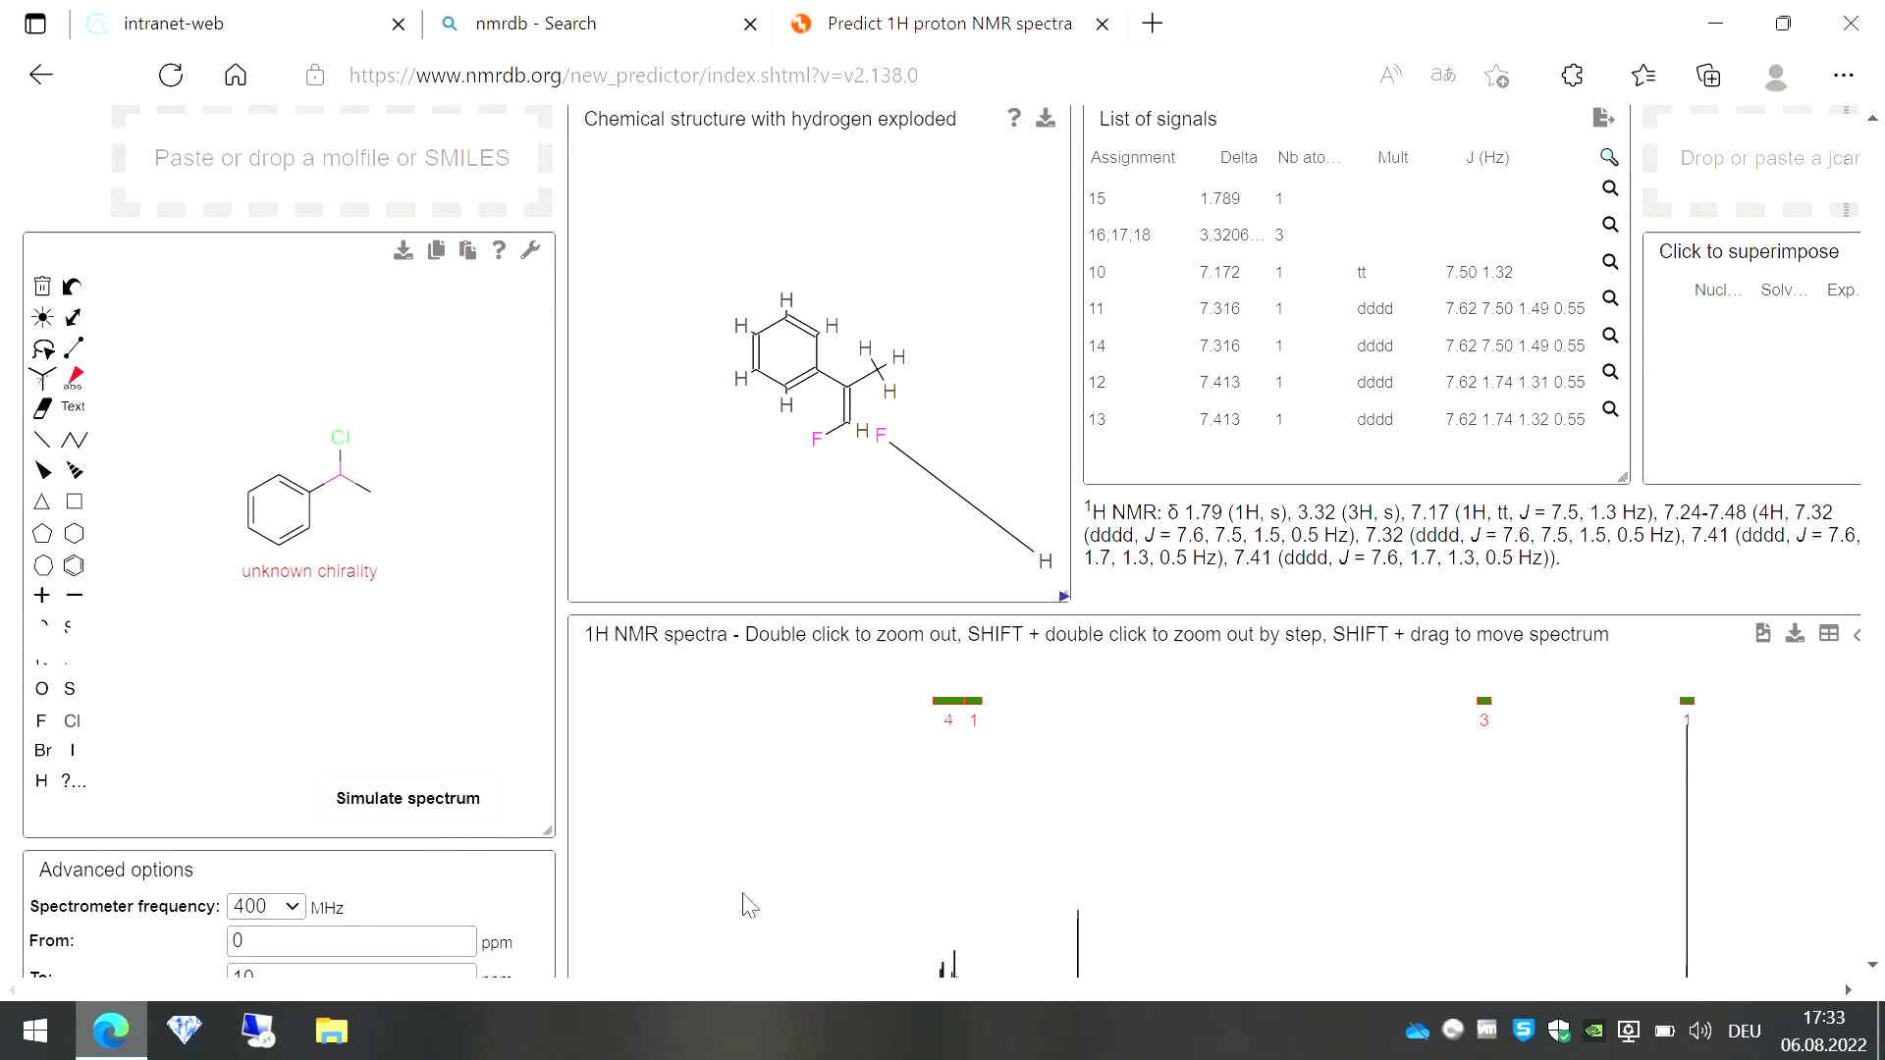
{"action": "left_click_drag", "start_coordinate": [1881, 387], "coordinate": [1881, 475]}
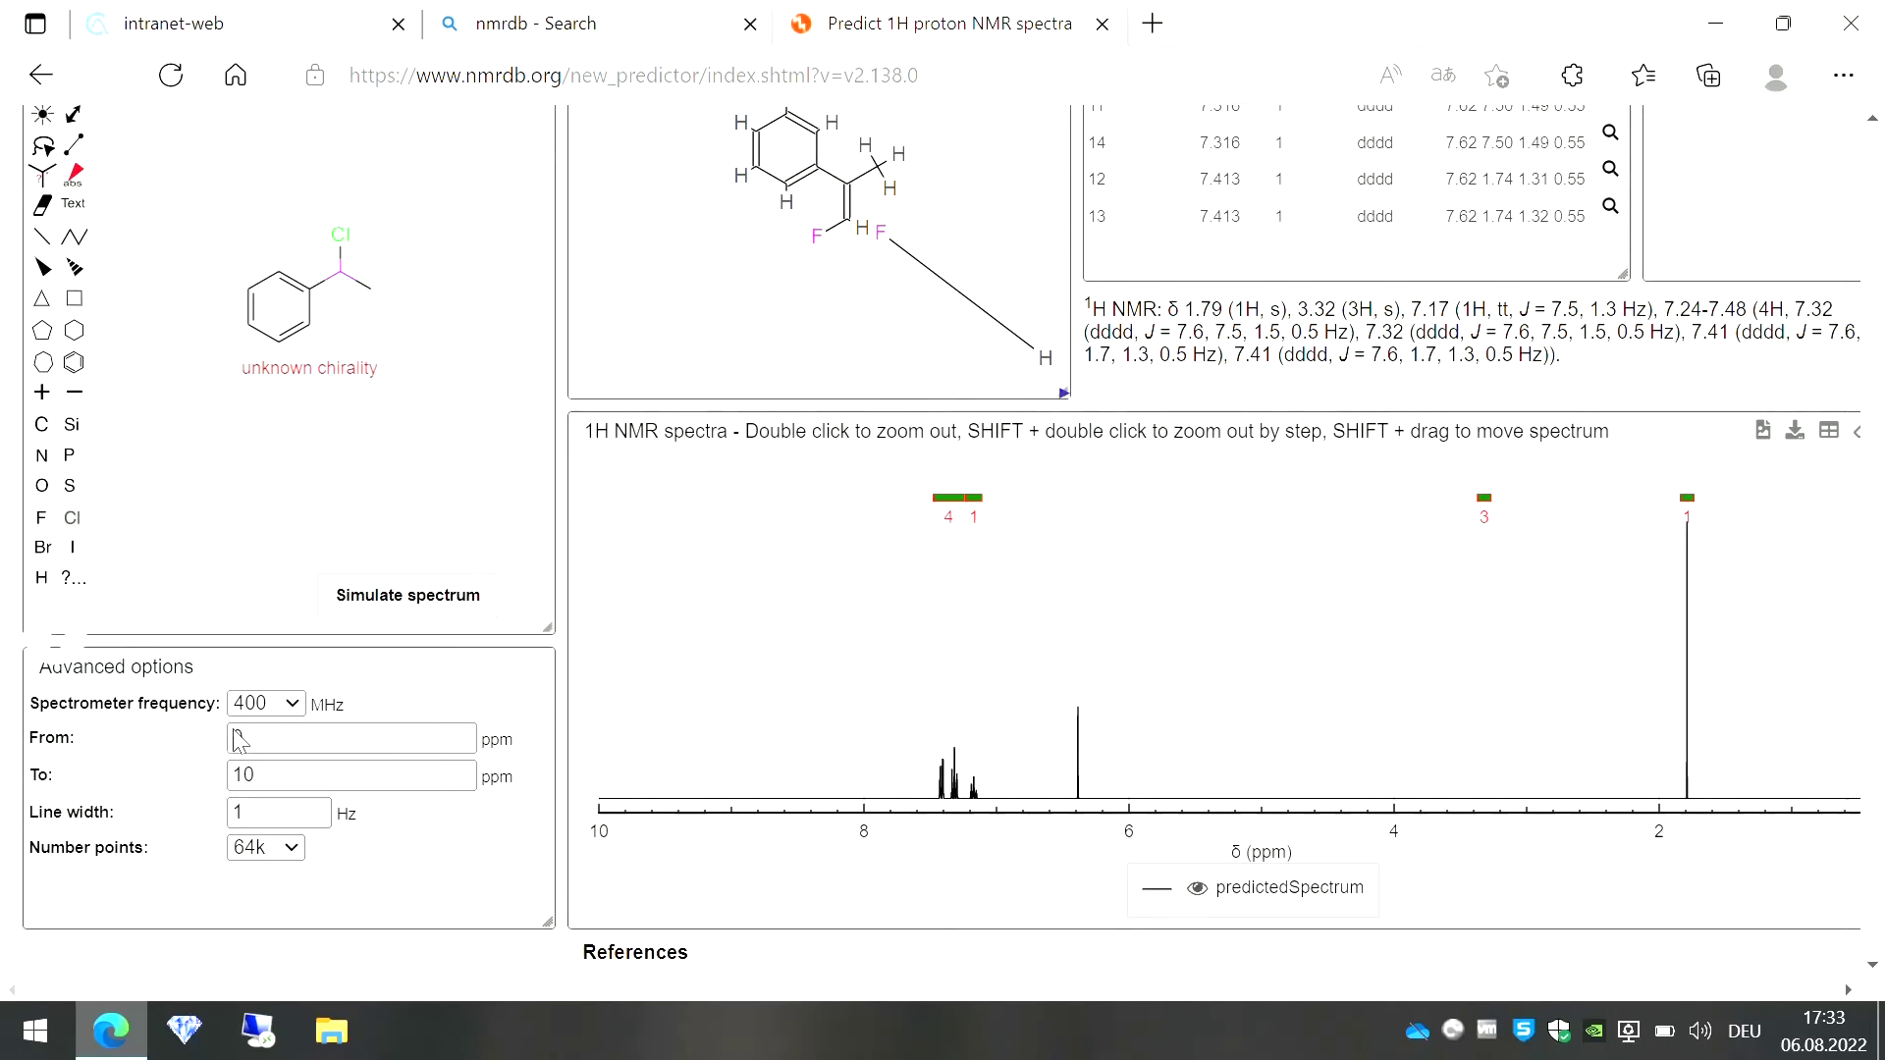
{"action": "left_click", "coordinate": [293, 708]}
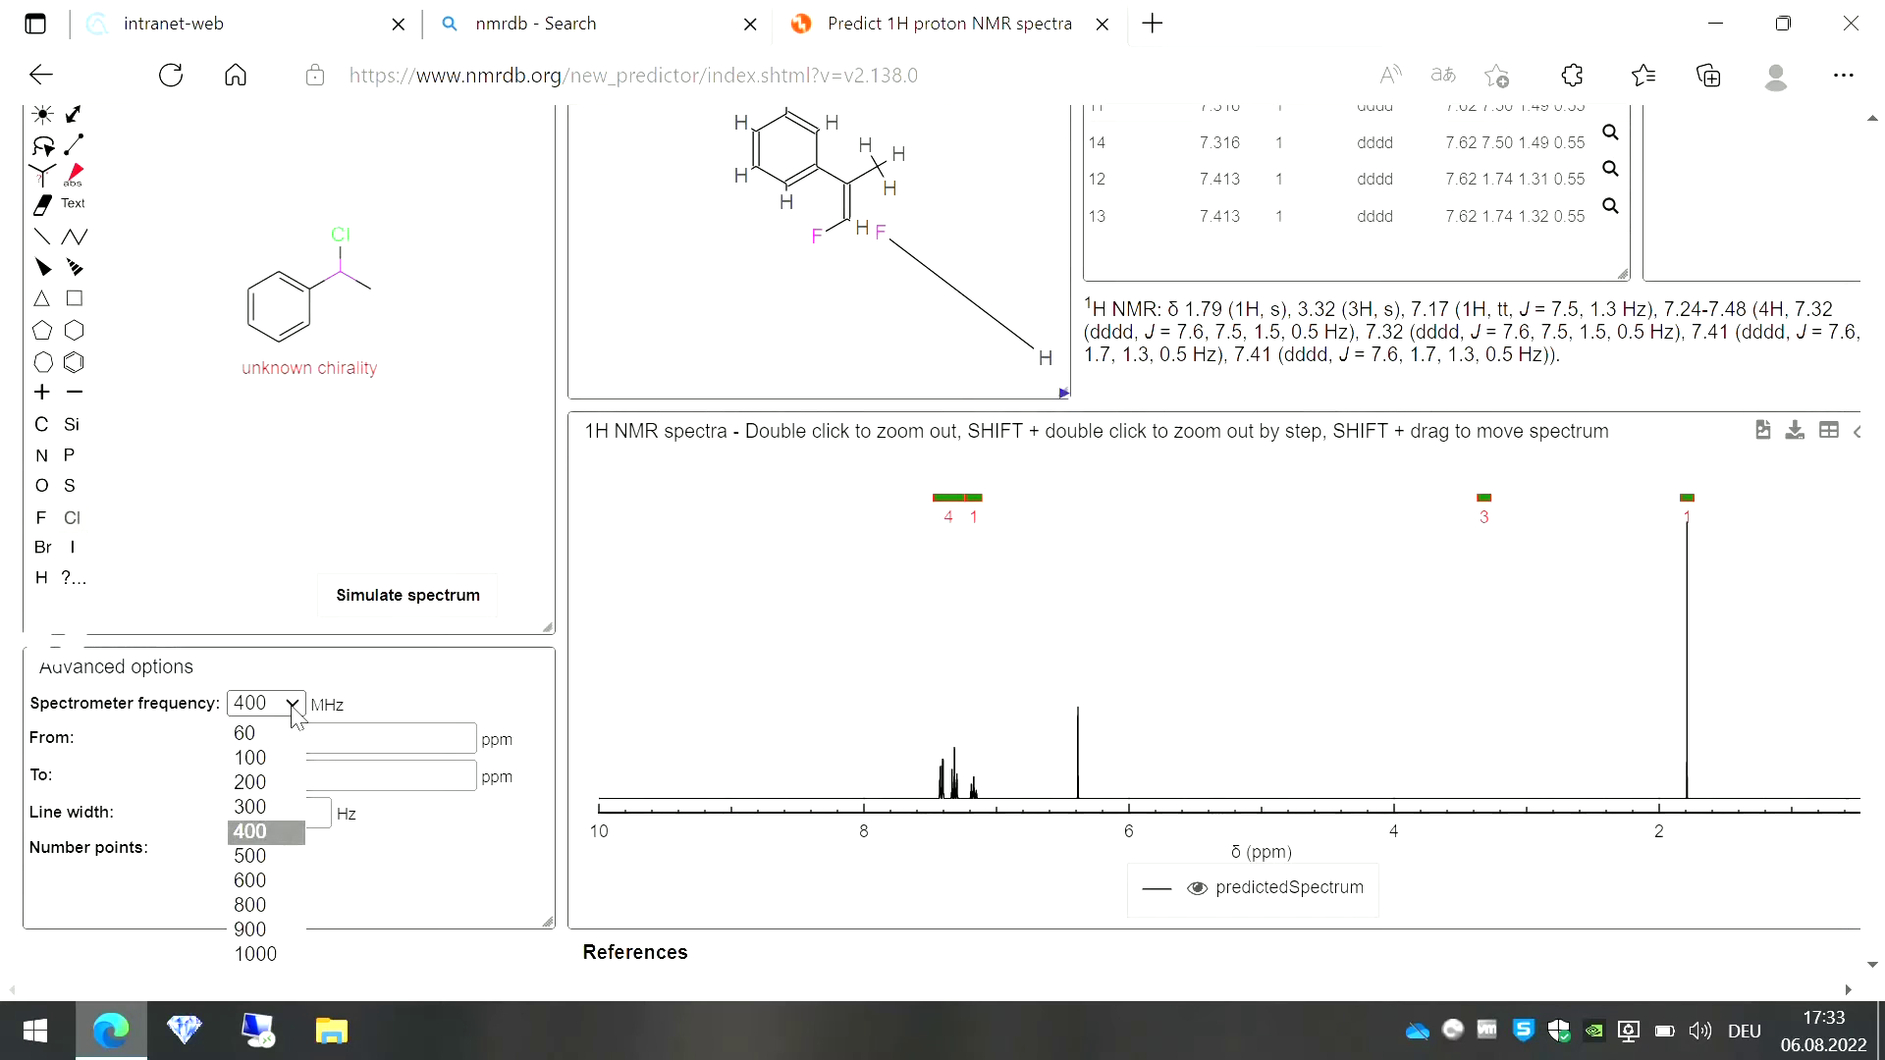
{"action": "left_click", "coordinate": [445, 860]}
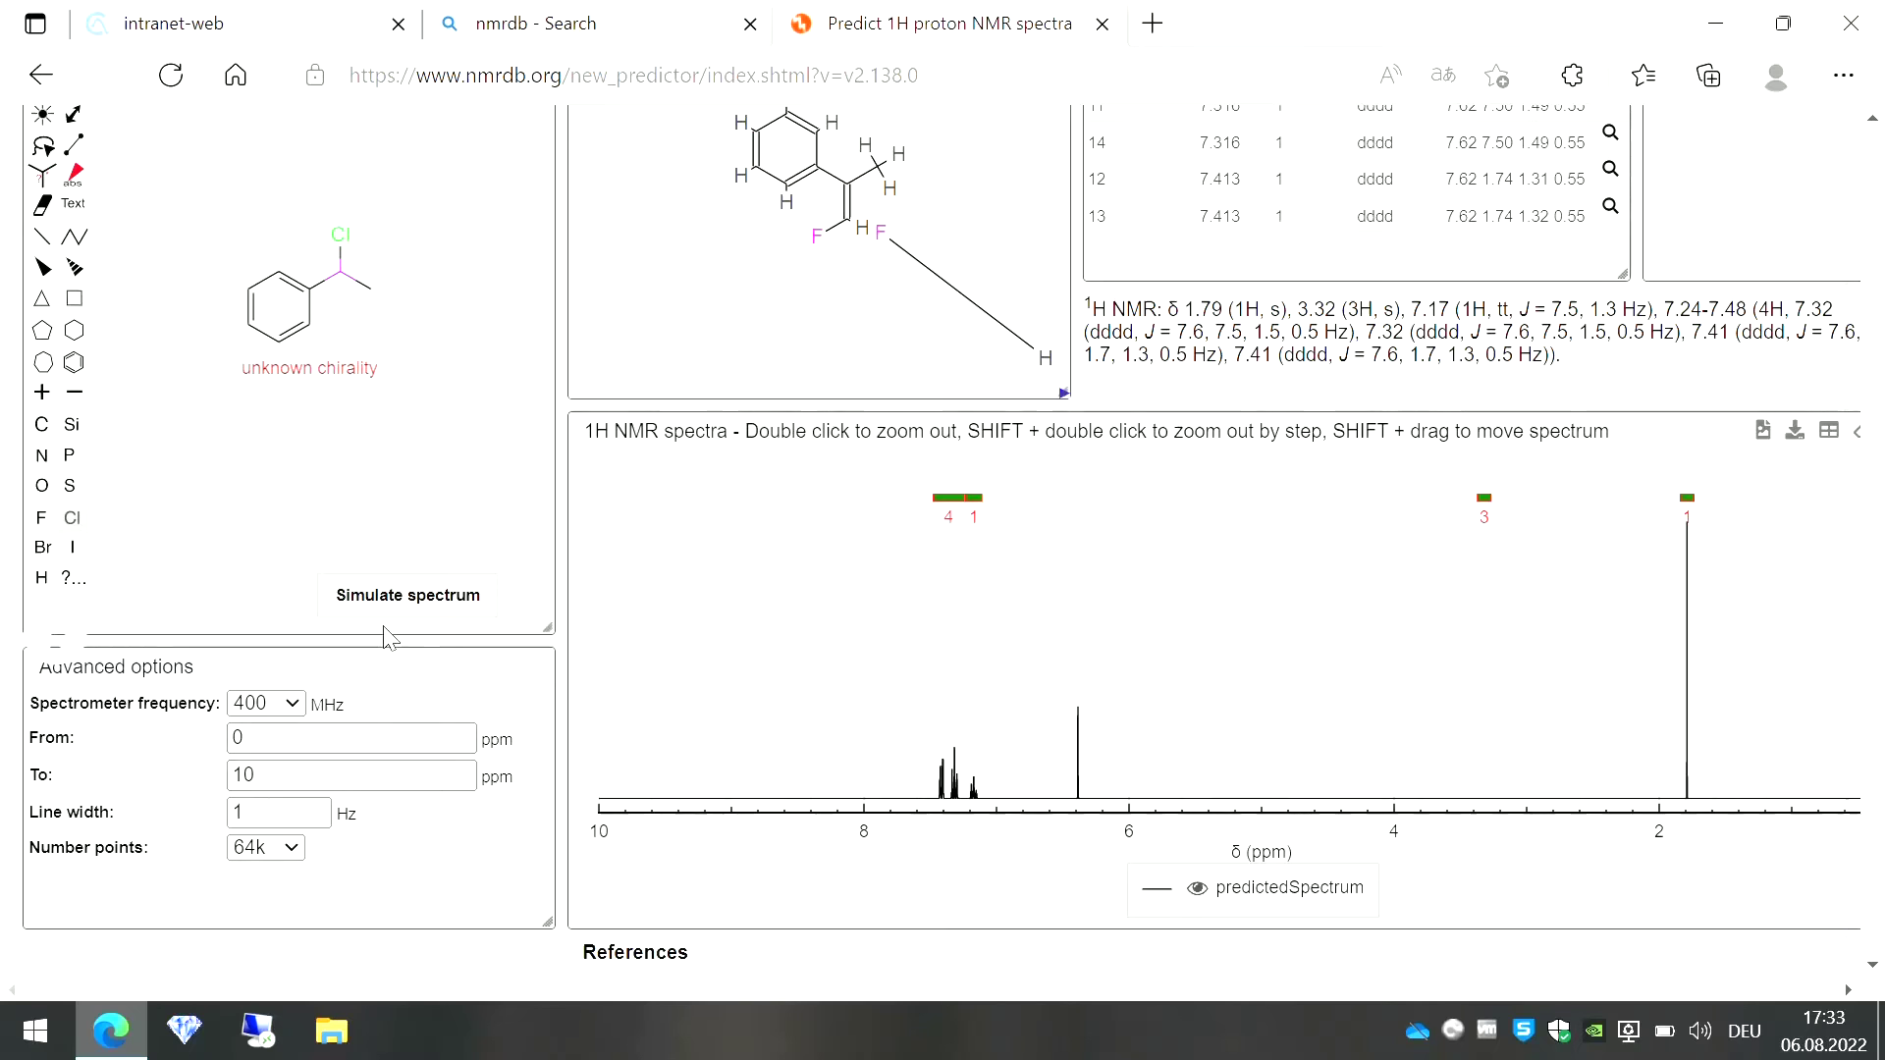
{"action": "scroll", "coordinate": [435, 428], "scroll_direction": "up", "scroll_amount": 1}
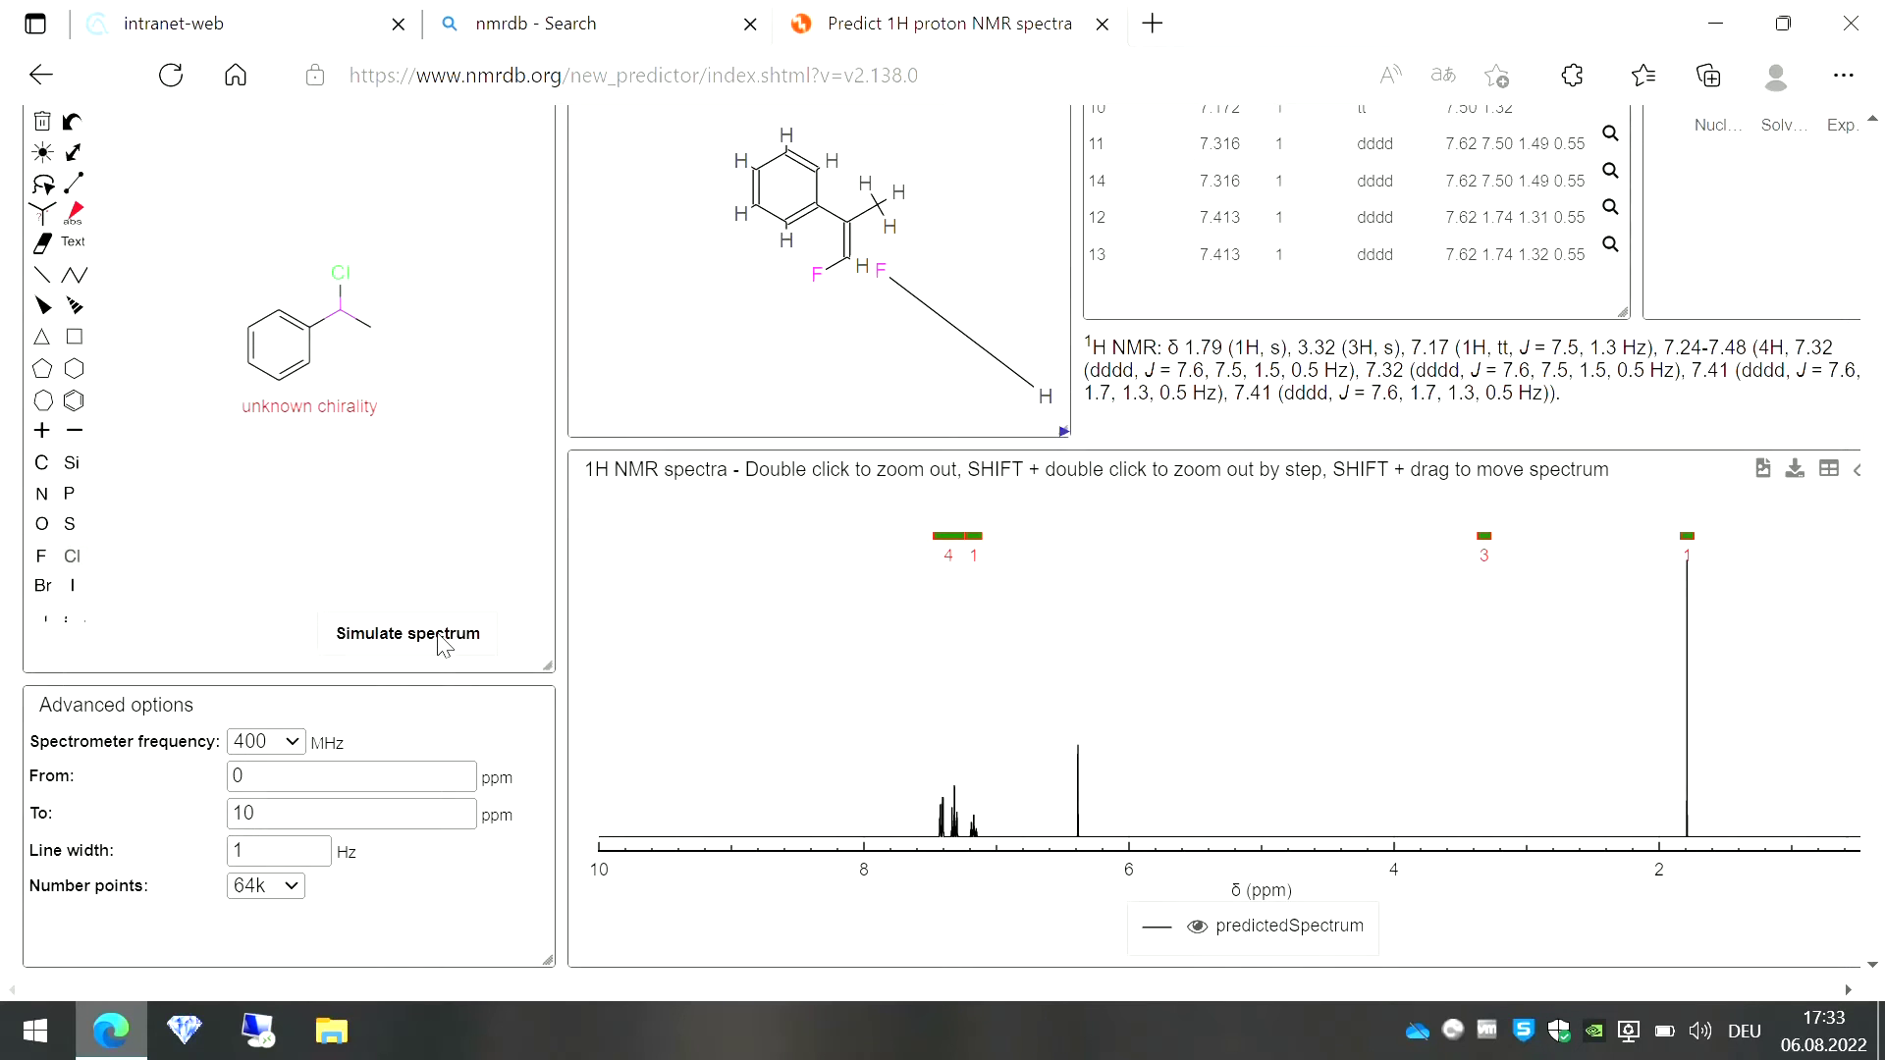
Simulate the 1H NMR spectrum of the drawn 1-chloroethylbenzene.
{"action": "left_click", "coordinate": [443, 646]}
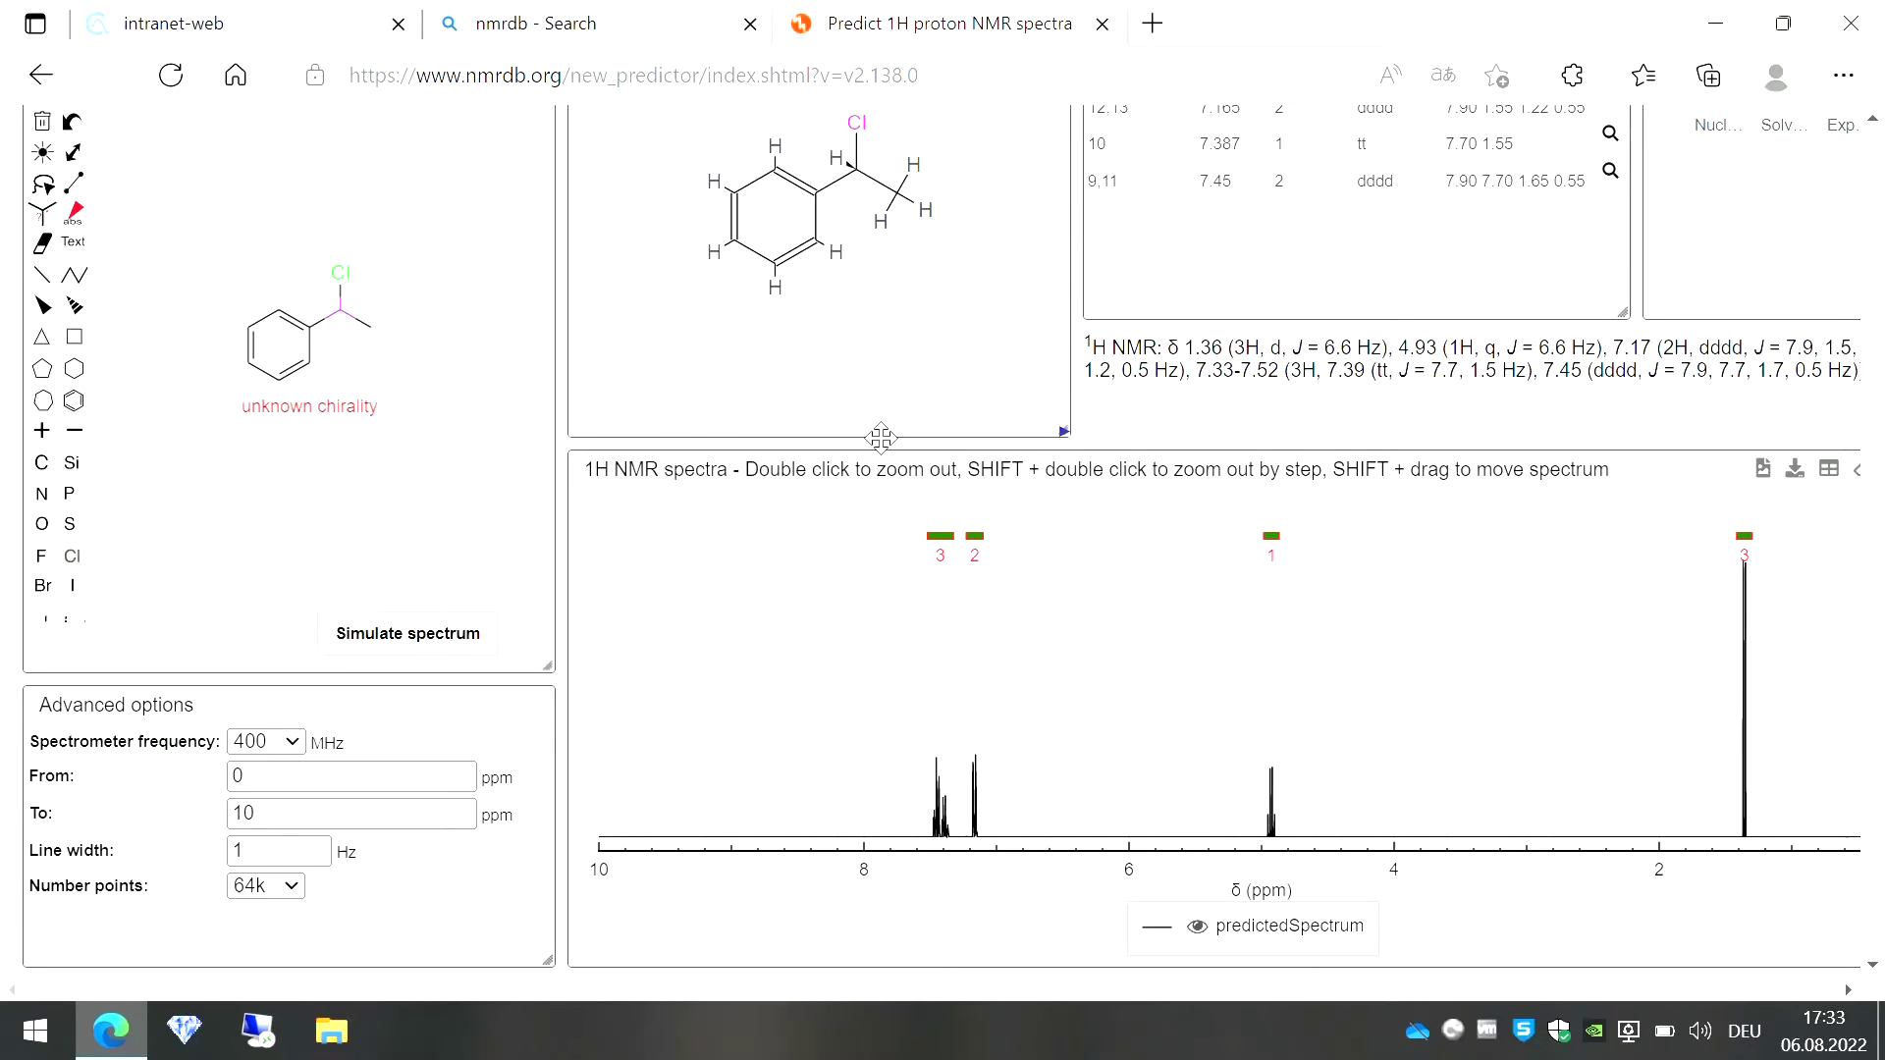
{"action": "scroll", "coordinate": [1880, 409], "scroll_direction": "up", "scroll_amount": 4}
{"action": "left_click_drag", "start_coordinate": [1881, 431], "coordinate": [1880, 648]}
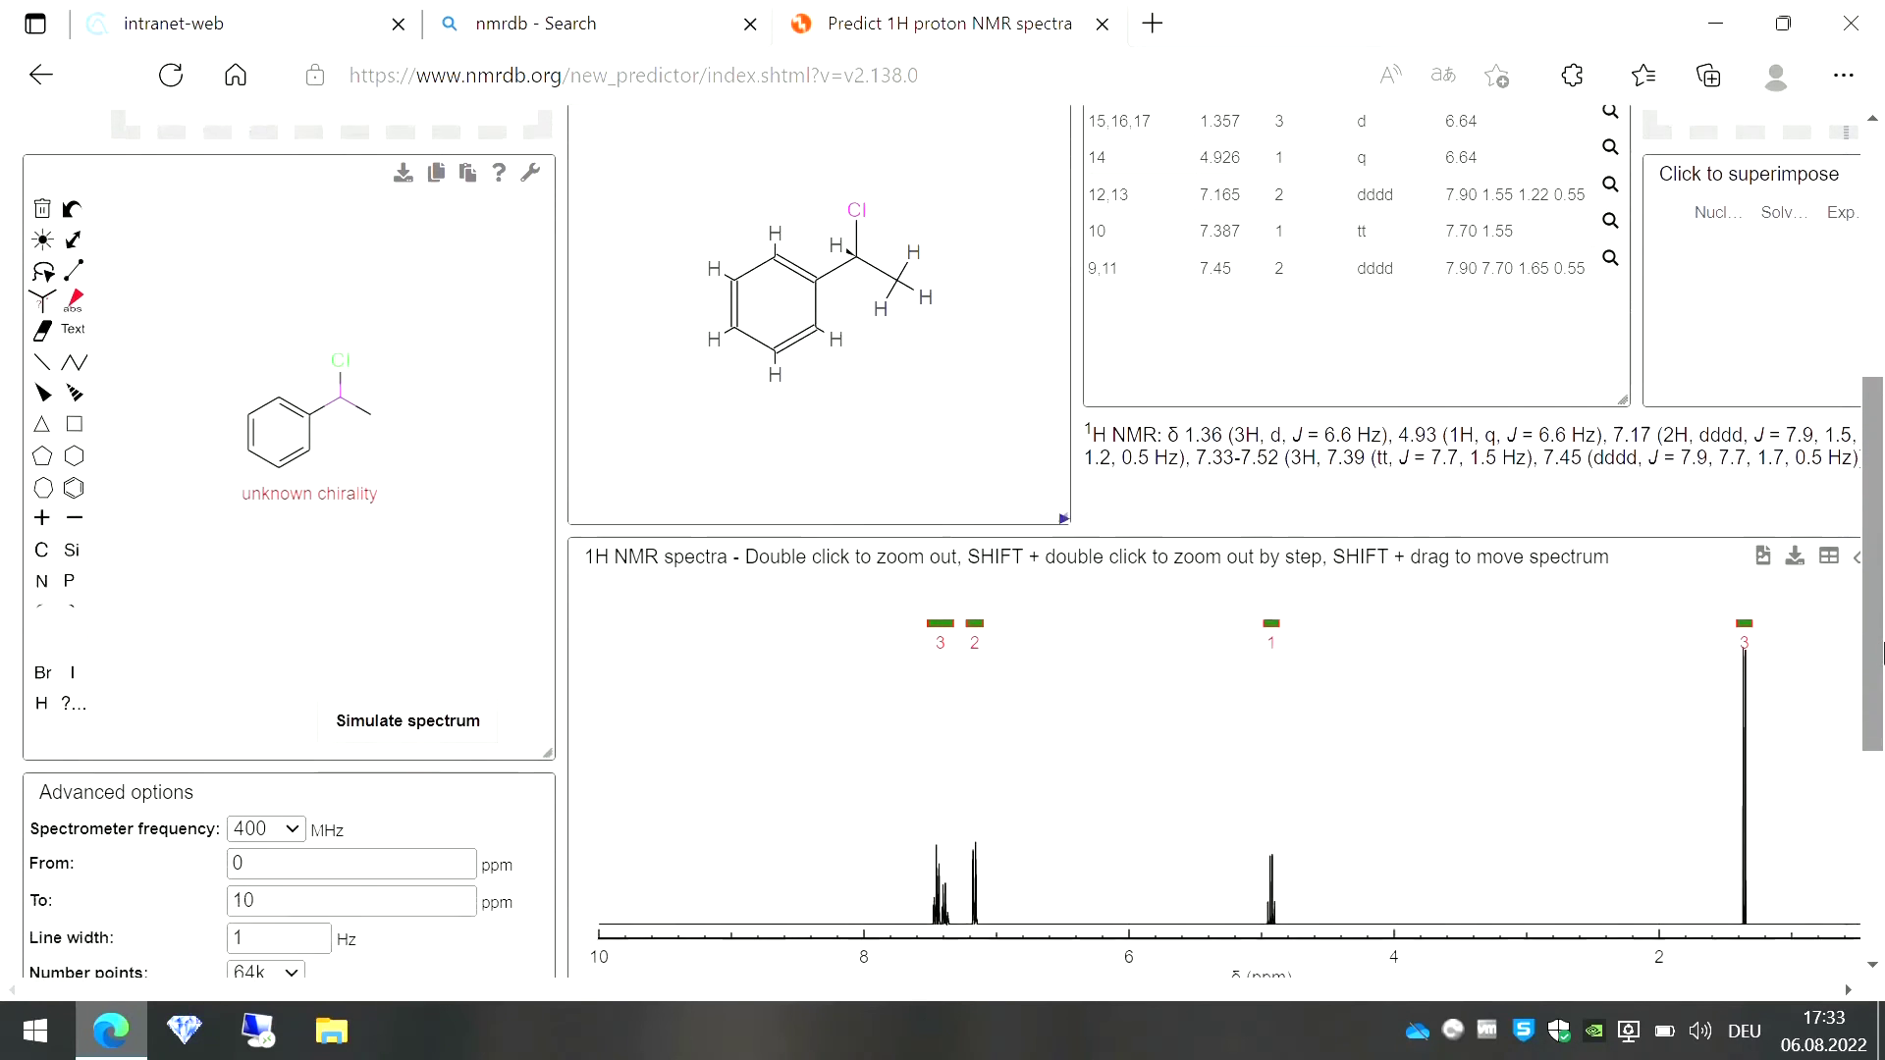
{"action": "scroll", "coordinate": [623, 344], "scroll_direction": "up", "scroll_amount": 3}
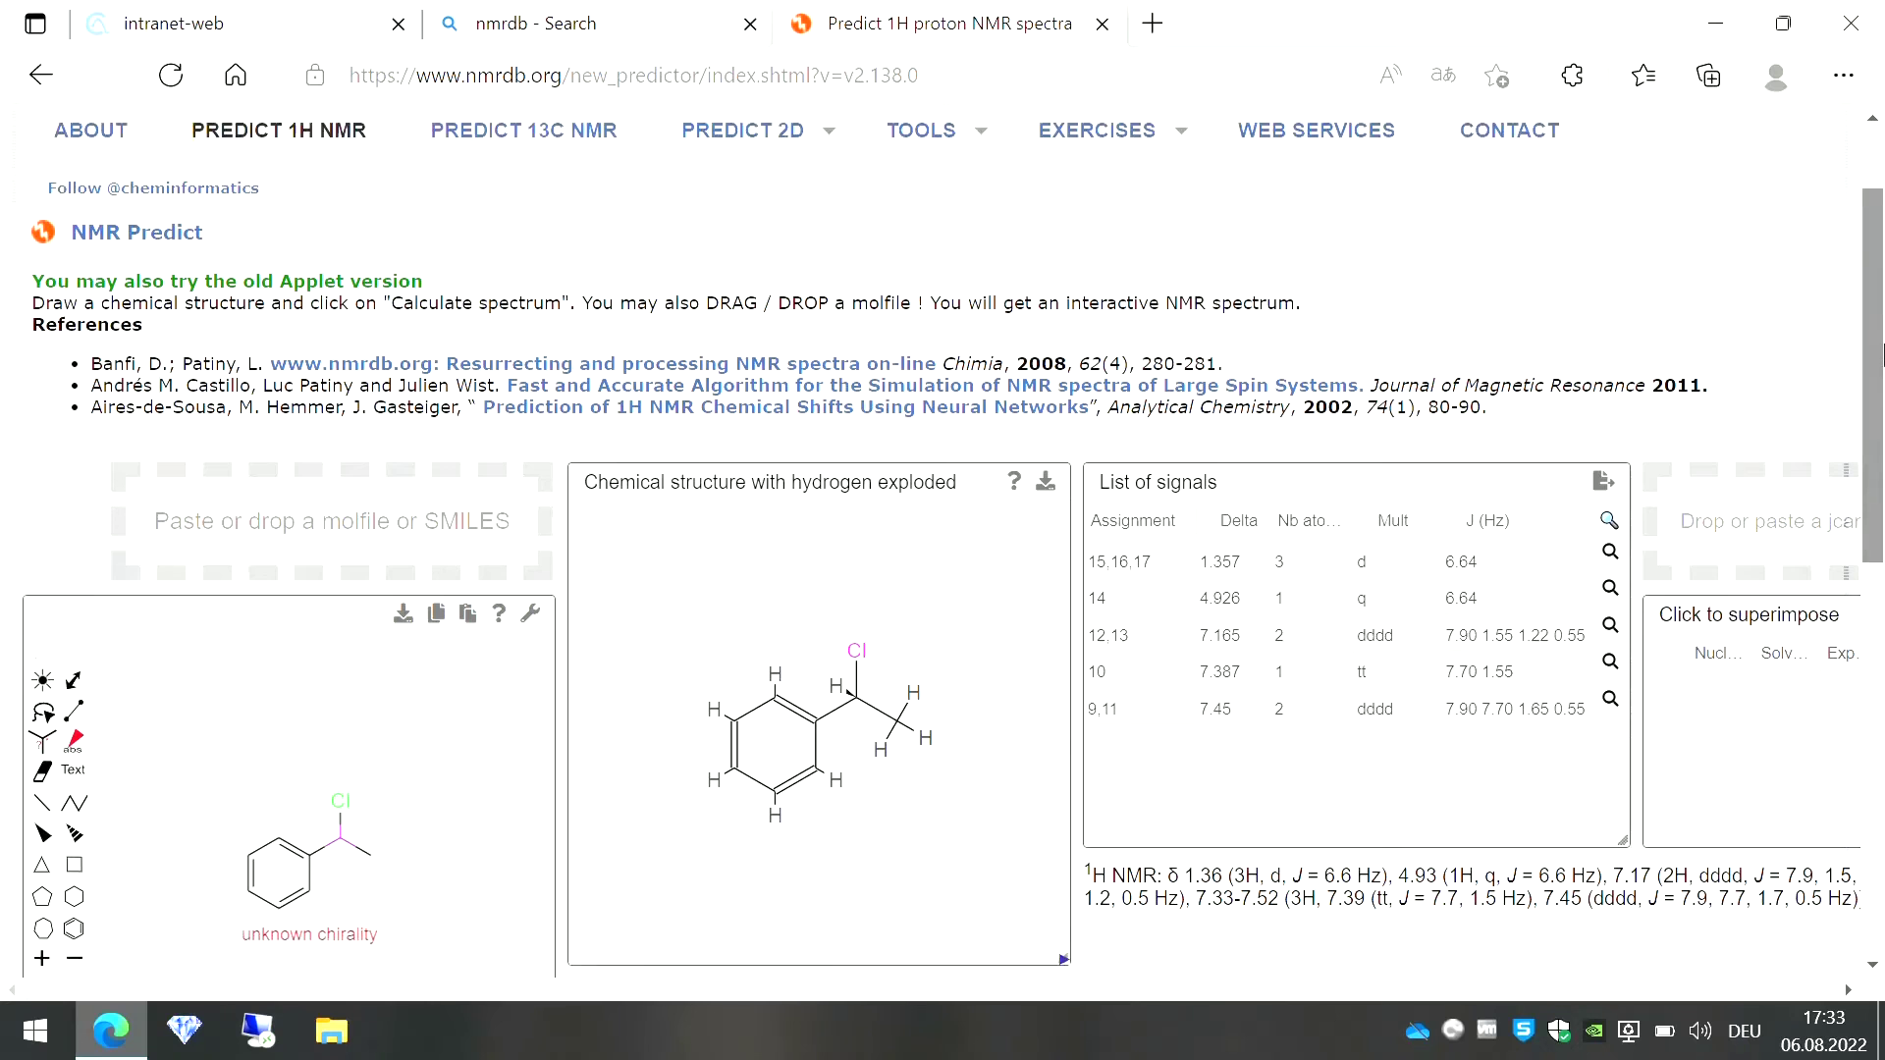
{"action": "left_click_drag", "start_coordinate": [1882, 295], "coordinate": [1882, 552]}
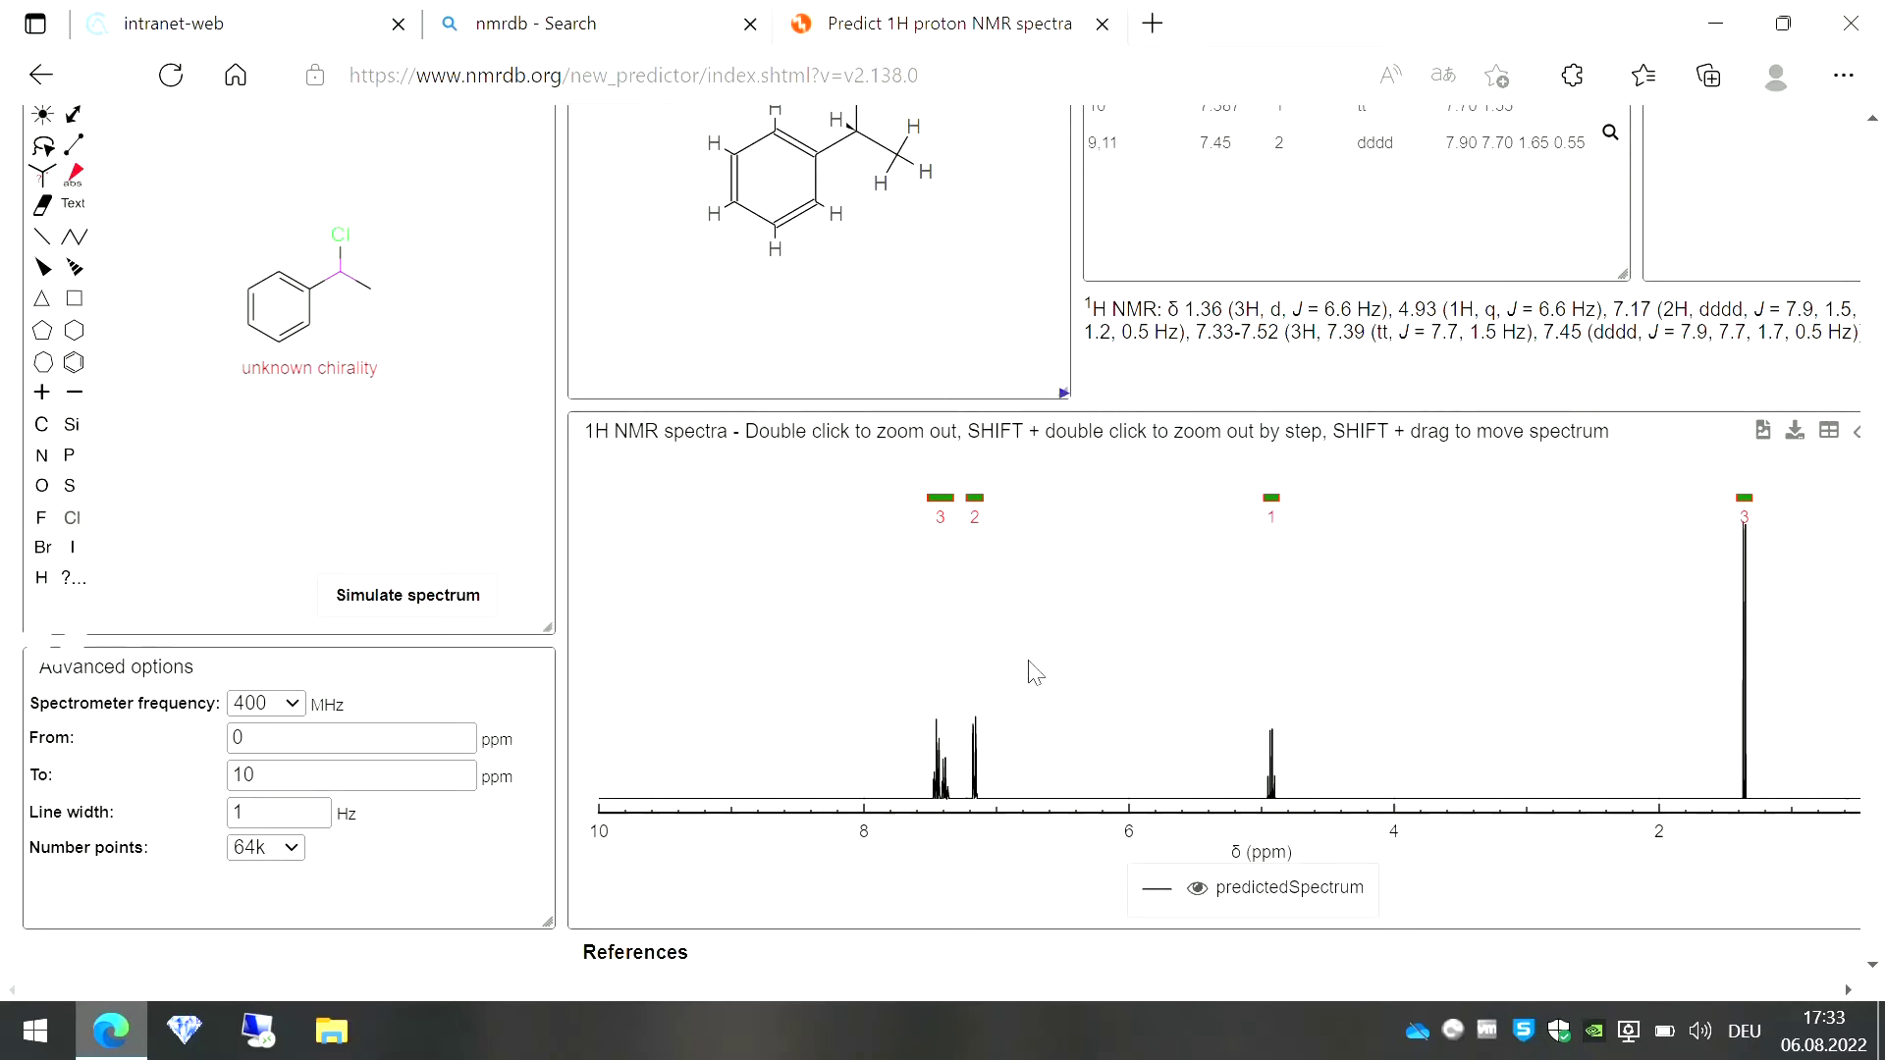
Zoom the 1H spectrum in on the aromatic multiplets.
{"action": "left_click_drag", "start_coordinate": [874, 637], "coordinate": [1221, 680]}
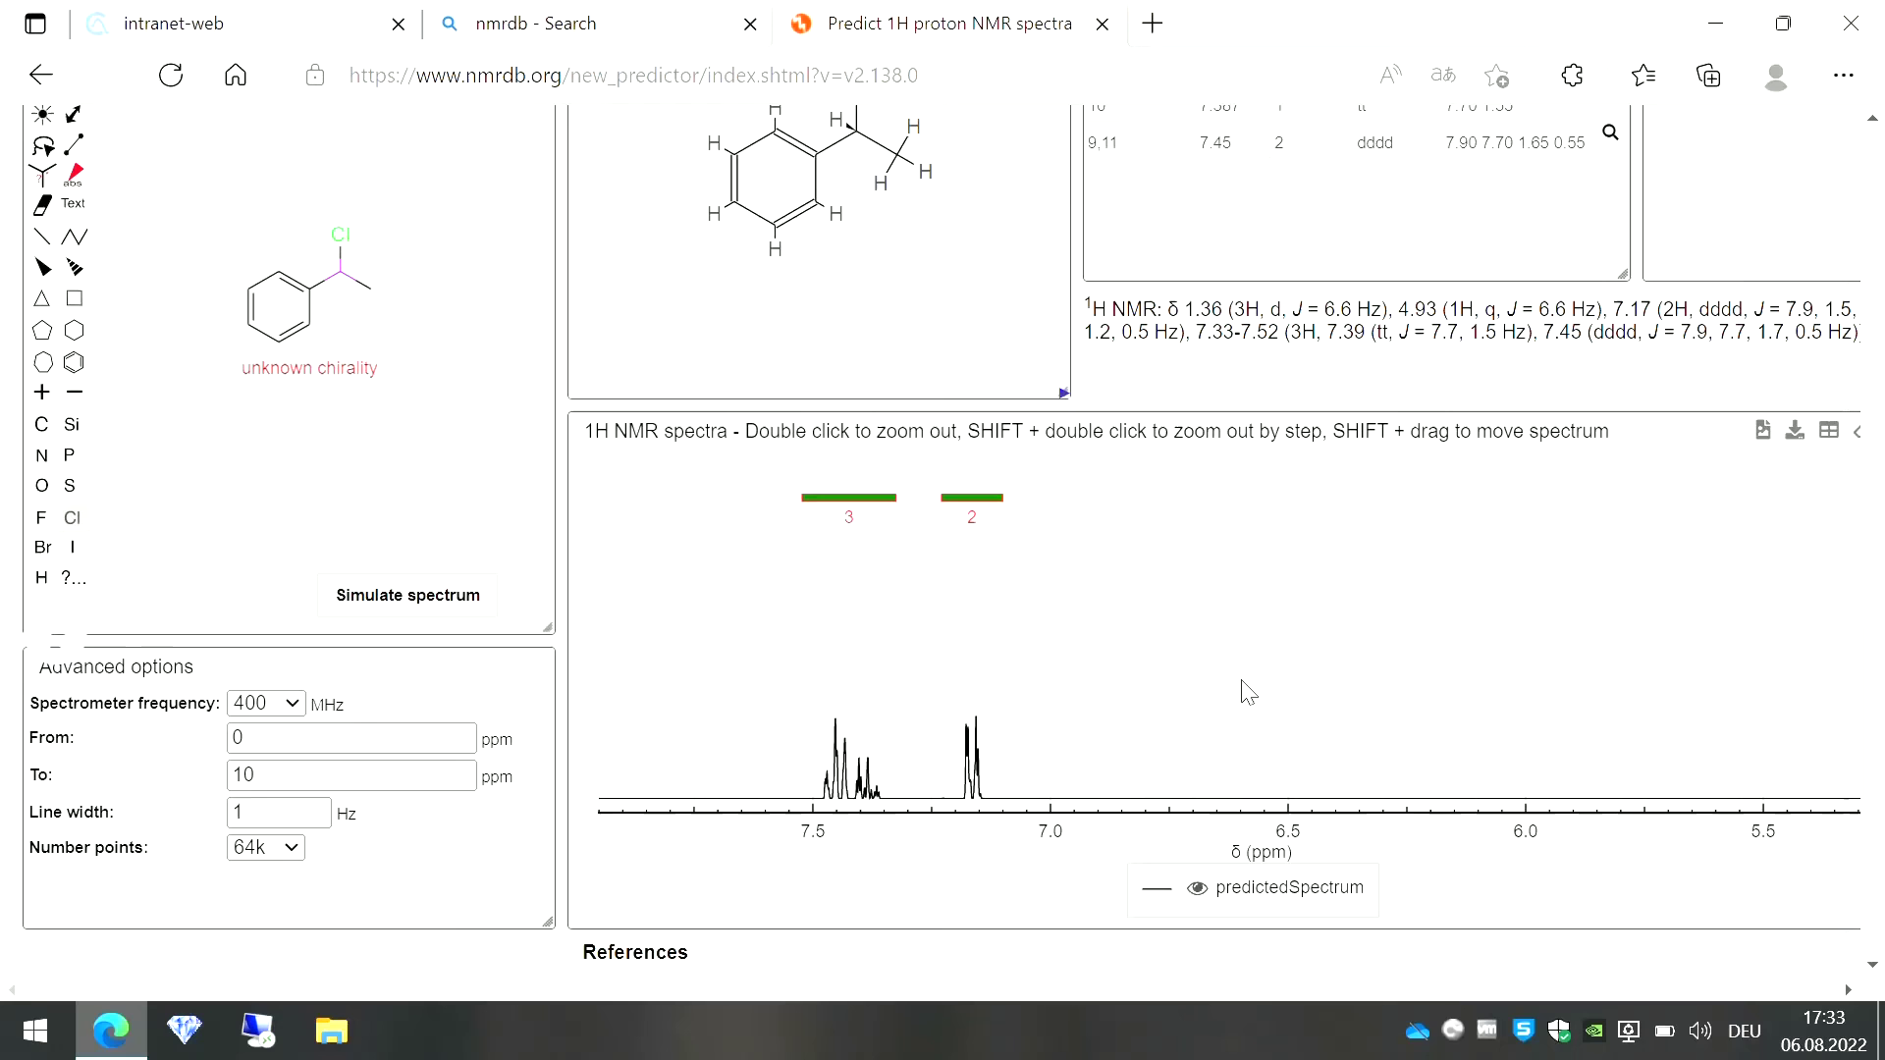
{"action": "left_click_drag", "start_coordinate": [736, 643], "coordinate": [1233, 720]}
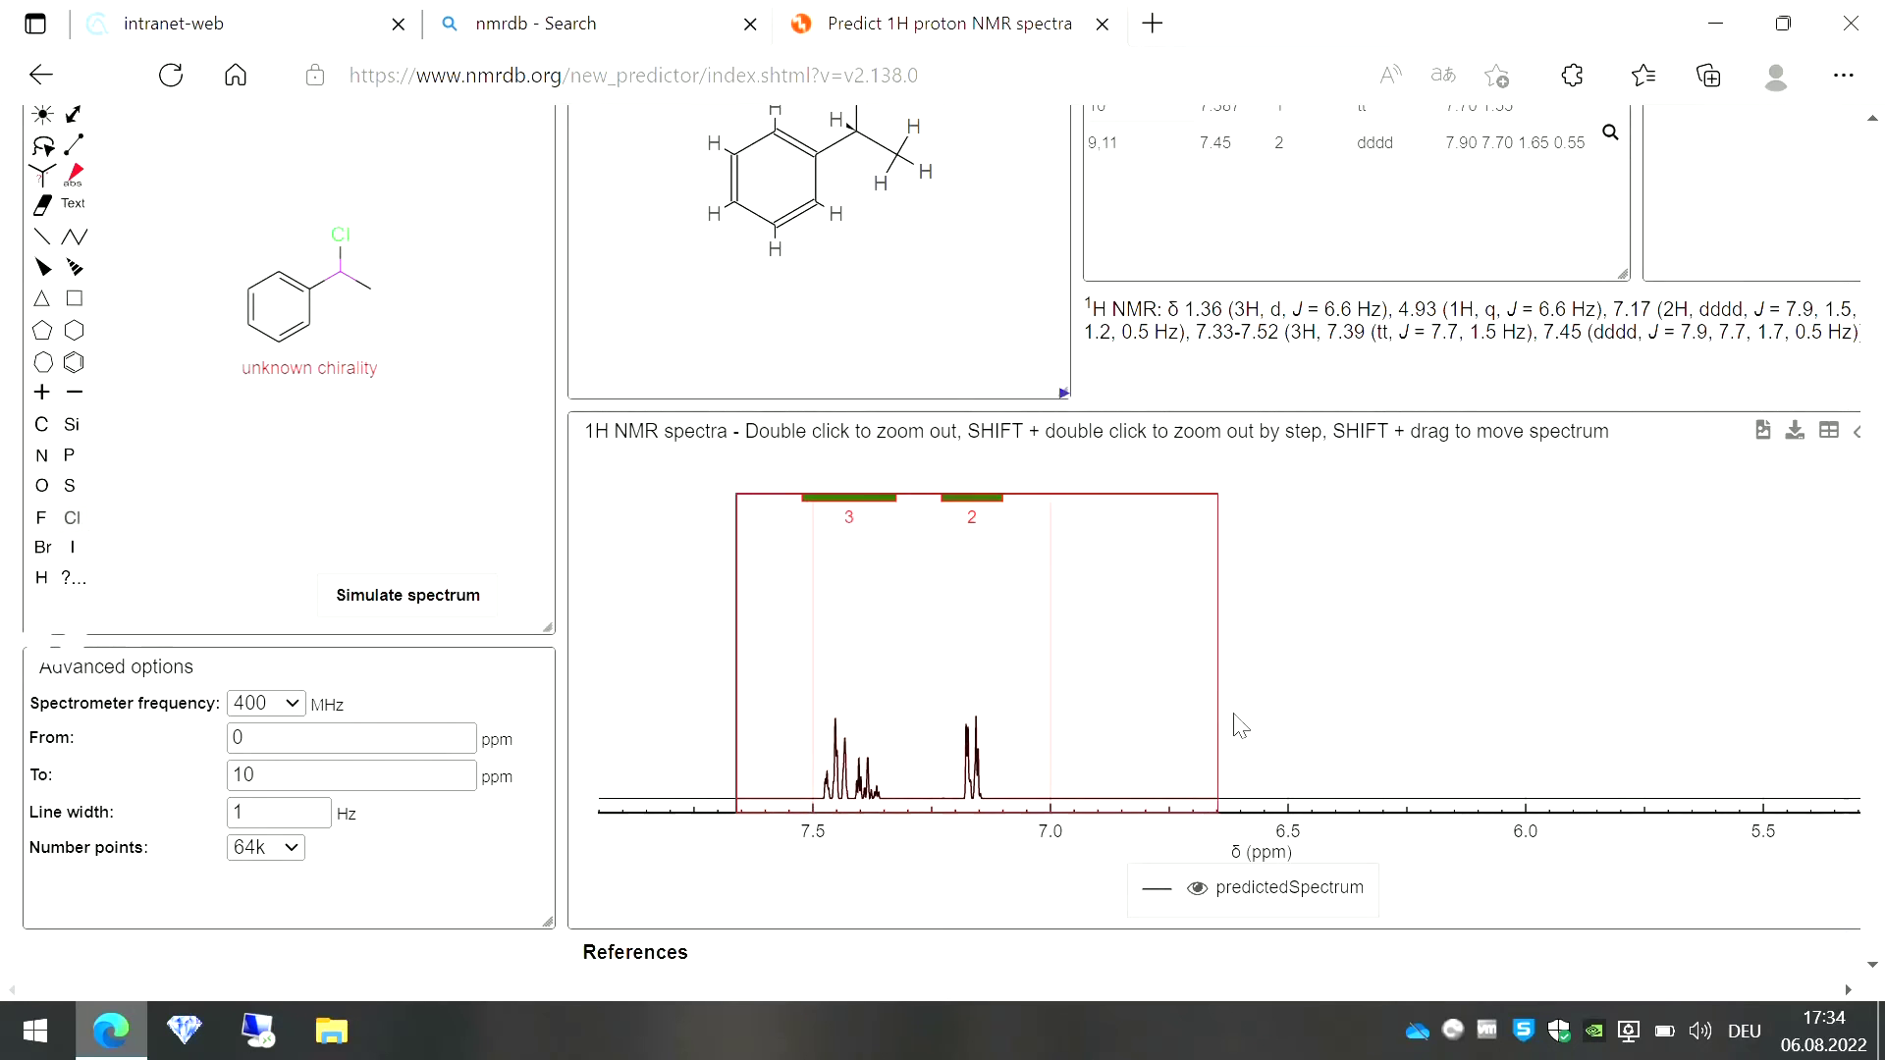
{"action": "left_click_drag", "start_coordinate": [716, 686], "coordinate": [1482, 722]}
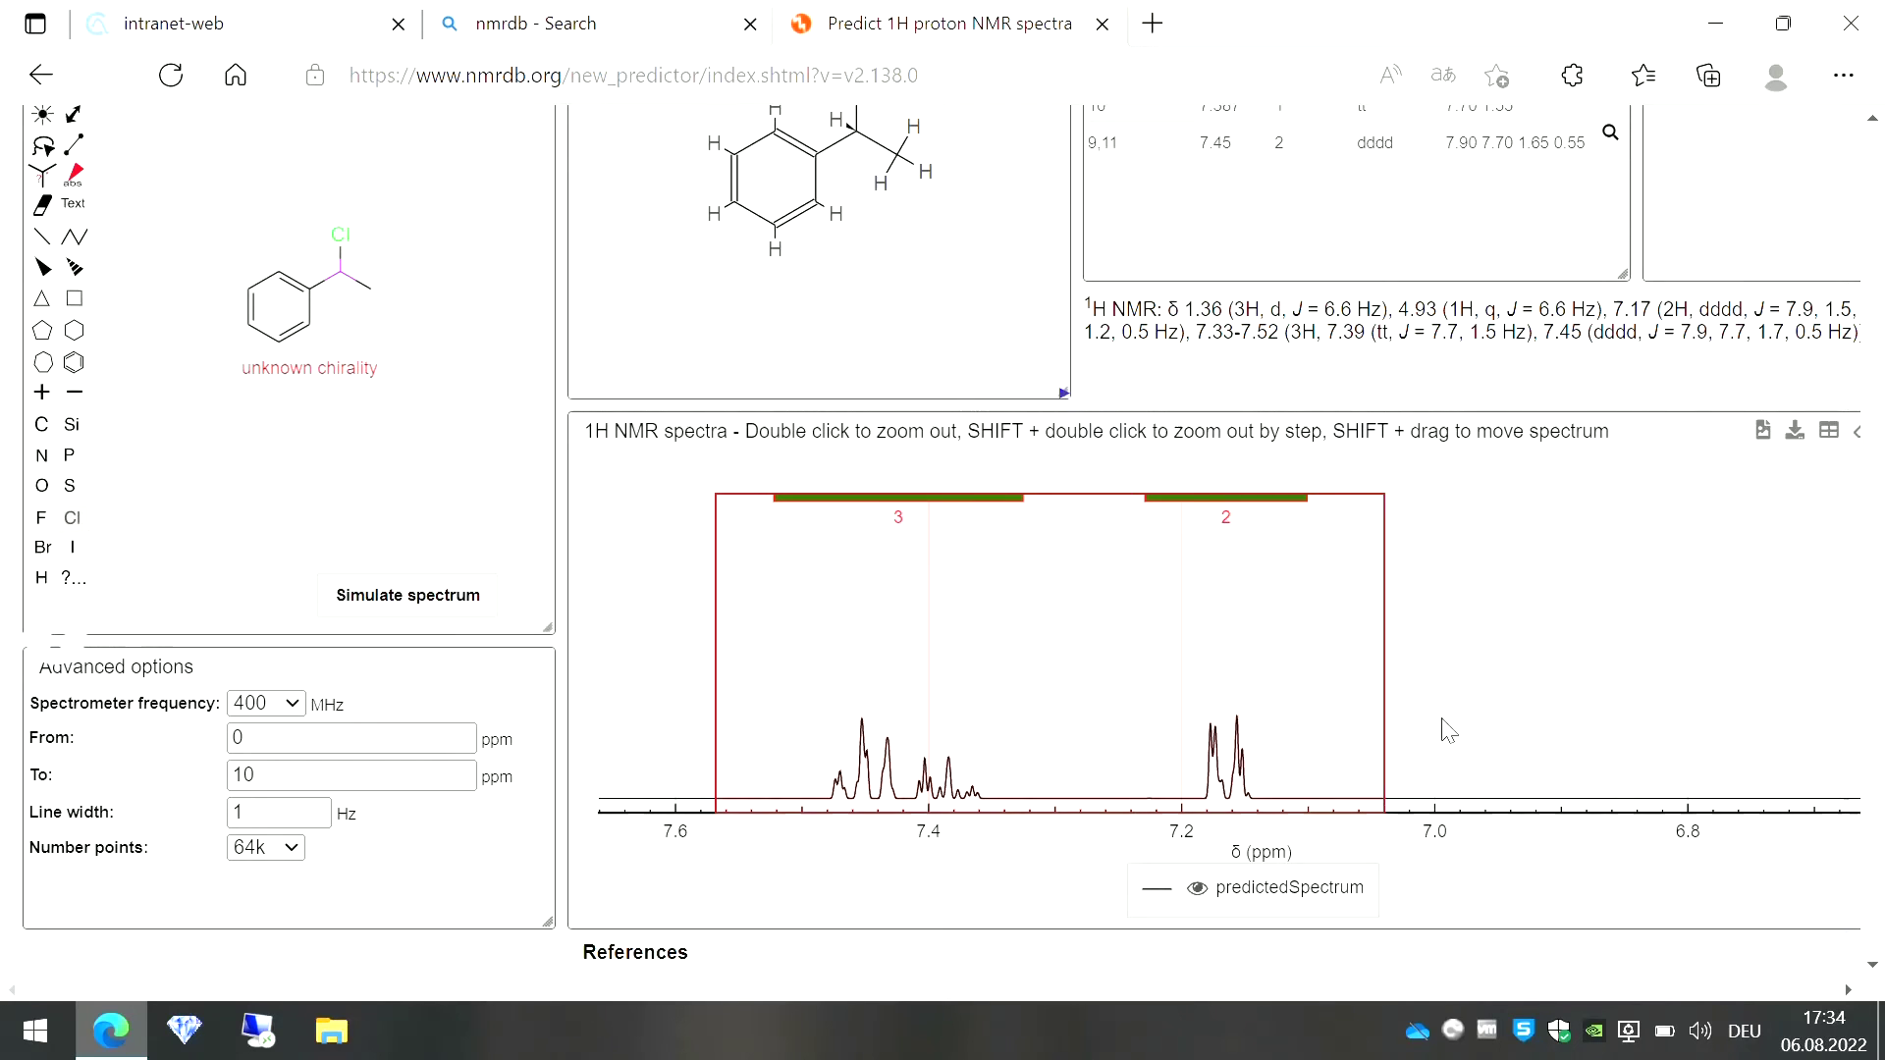
Restore the full 10–0 ppm view and mark the region around the 1.4 ppm peak.
{"action": "double_click", "coordinate": [1750, 644]}
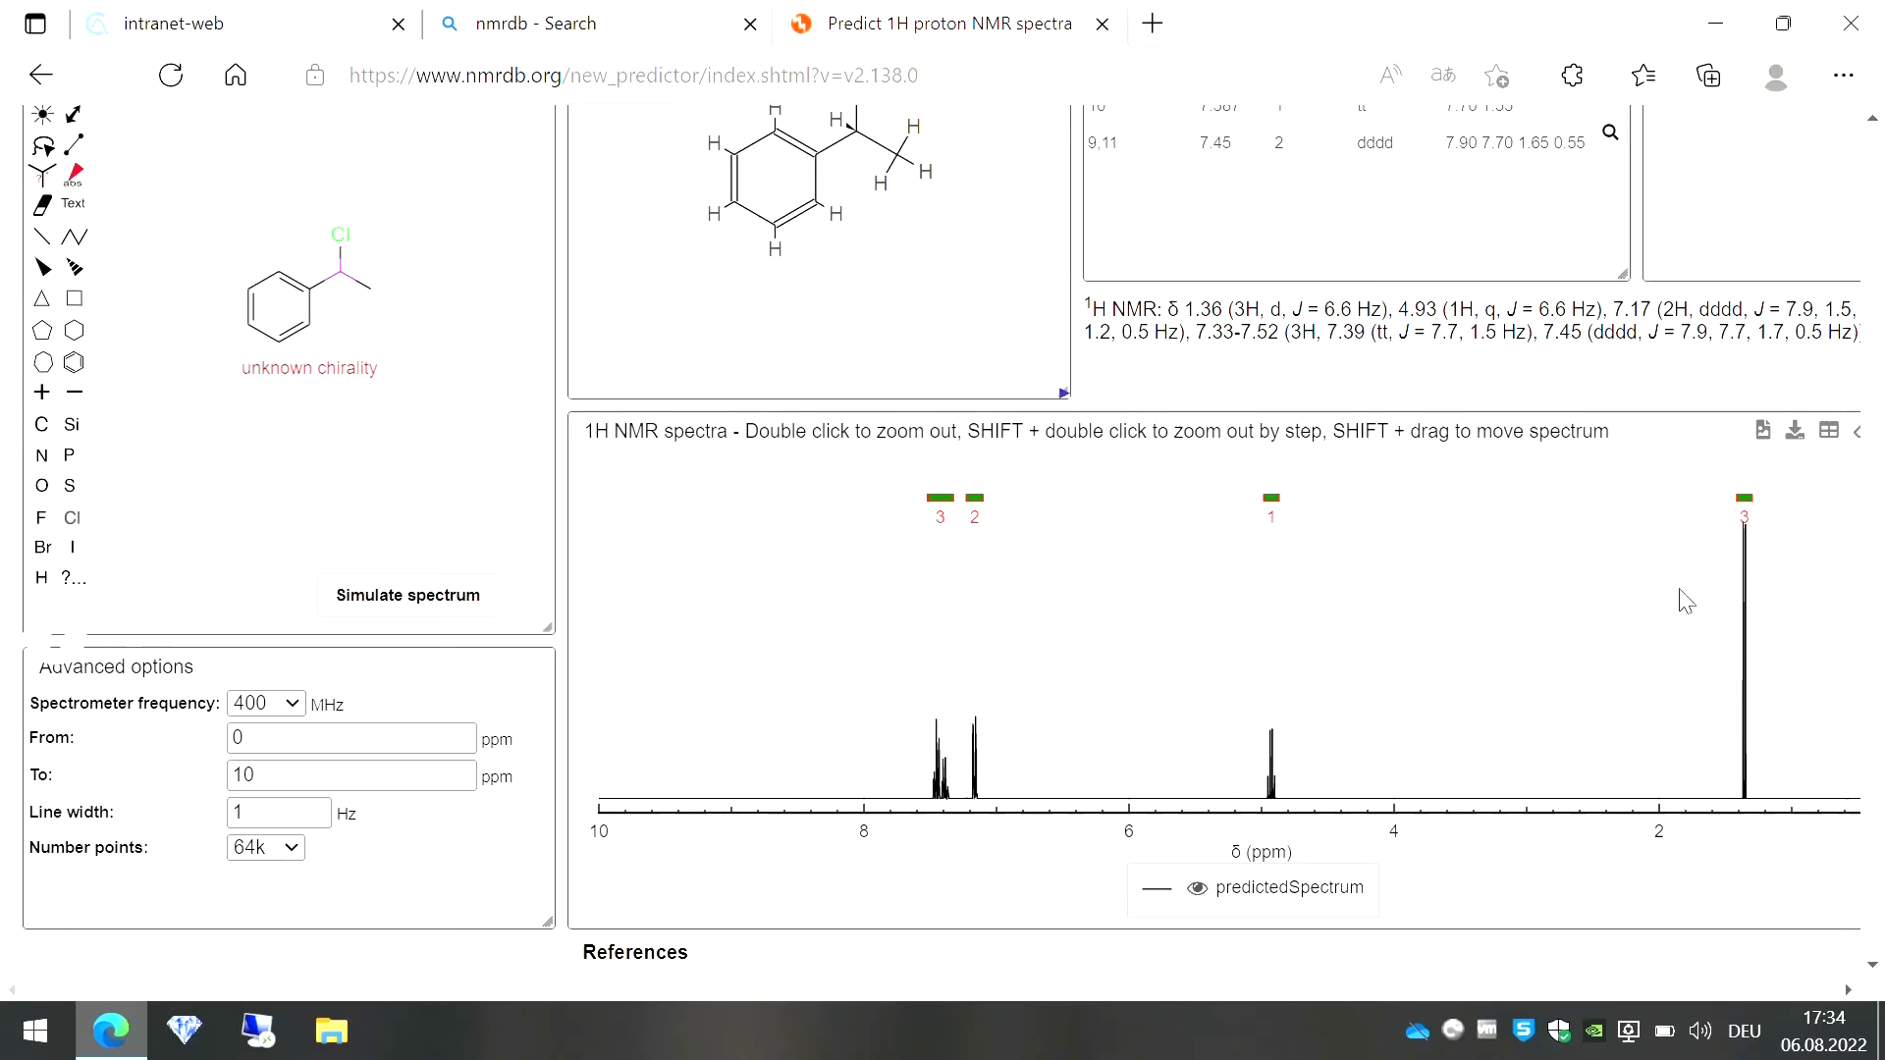
{"action": "left_click_drag", "start_coordinate": [1686, 600], "coordinate": [1833, 645]}
{"action": "mouse_move", "coordinate": [1617, 601]}
{"action": "left_mouse_down"}
{"action": "mouse_move", "coordinate": [1882, 648]}
{"action": "mouse_move", "coordinate": [1870, 502]}
{"action": "mouse_move", "coordinate": [1873, 559]}
{"action": "left_mouse_up"}
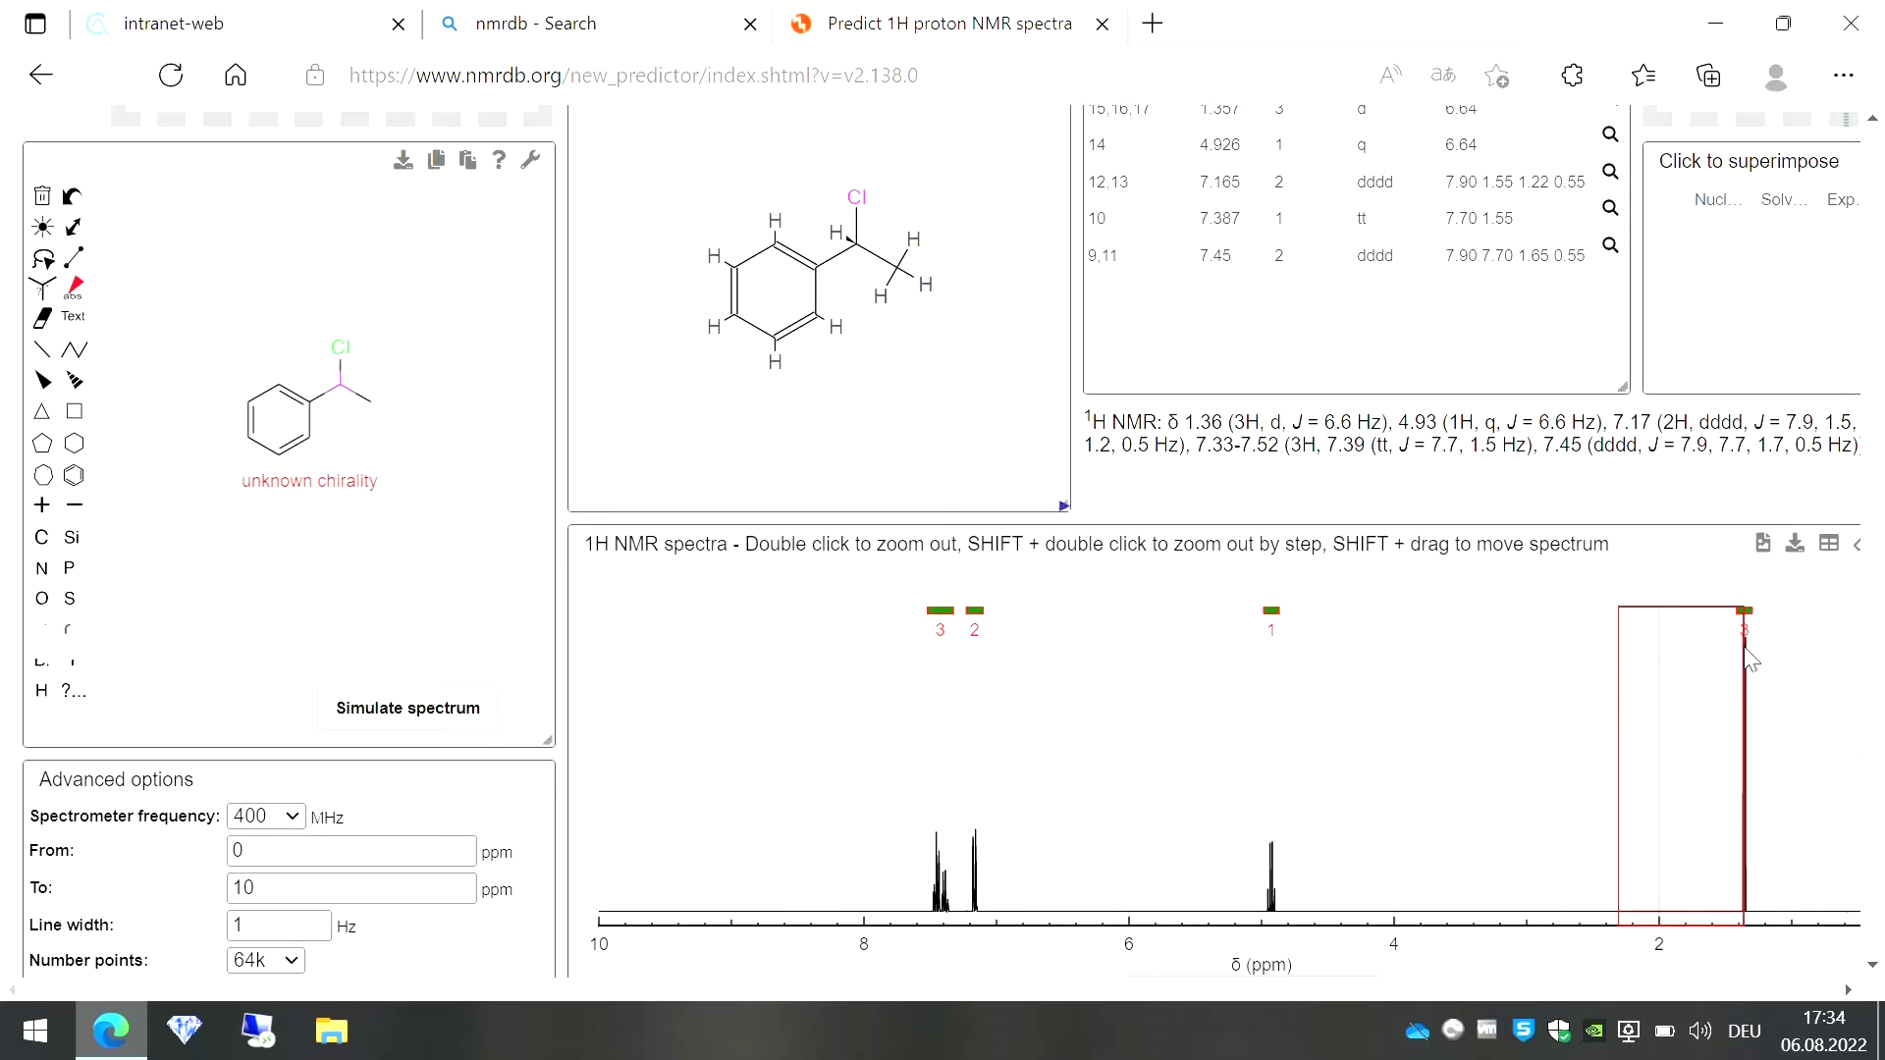
{"action": "scroll", "coordinate": [1880, 585], "scroll_direction": "up", "scroll_amount": 1}
{"action": "scroll", "coordinate": [1880, 585], "scroll_direction": "up", "scroll_amount": 2}
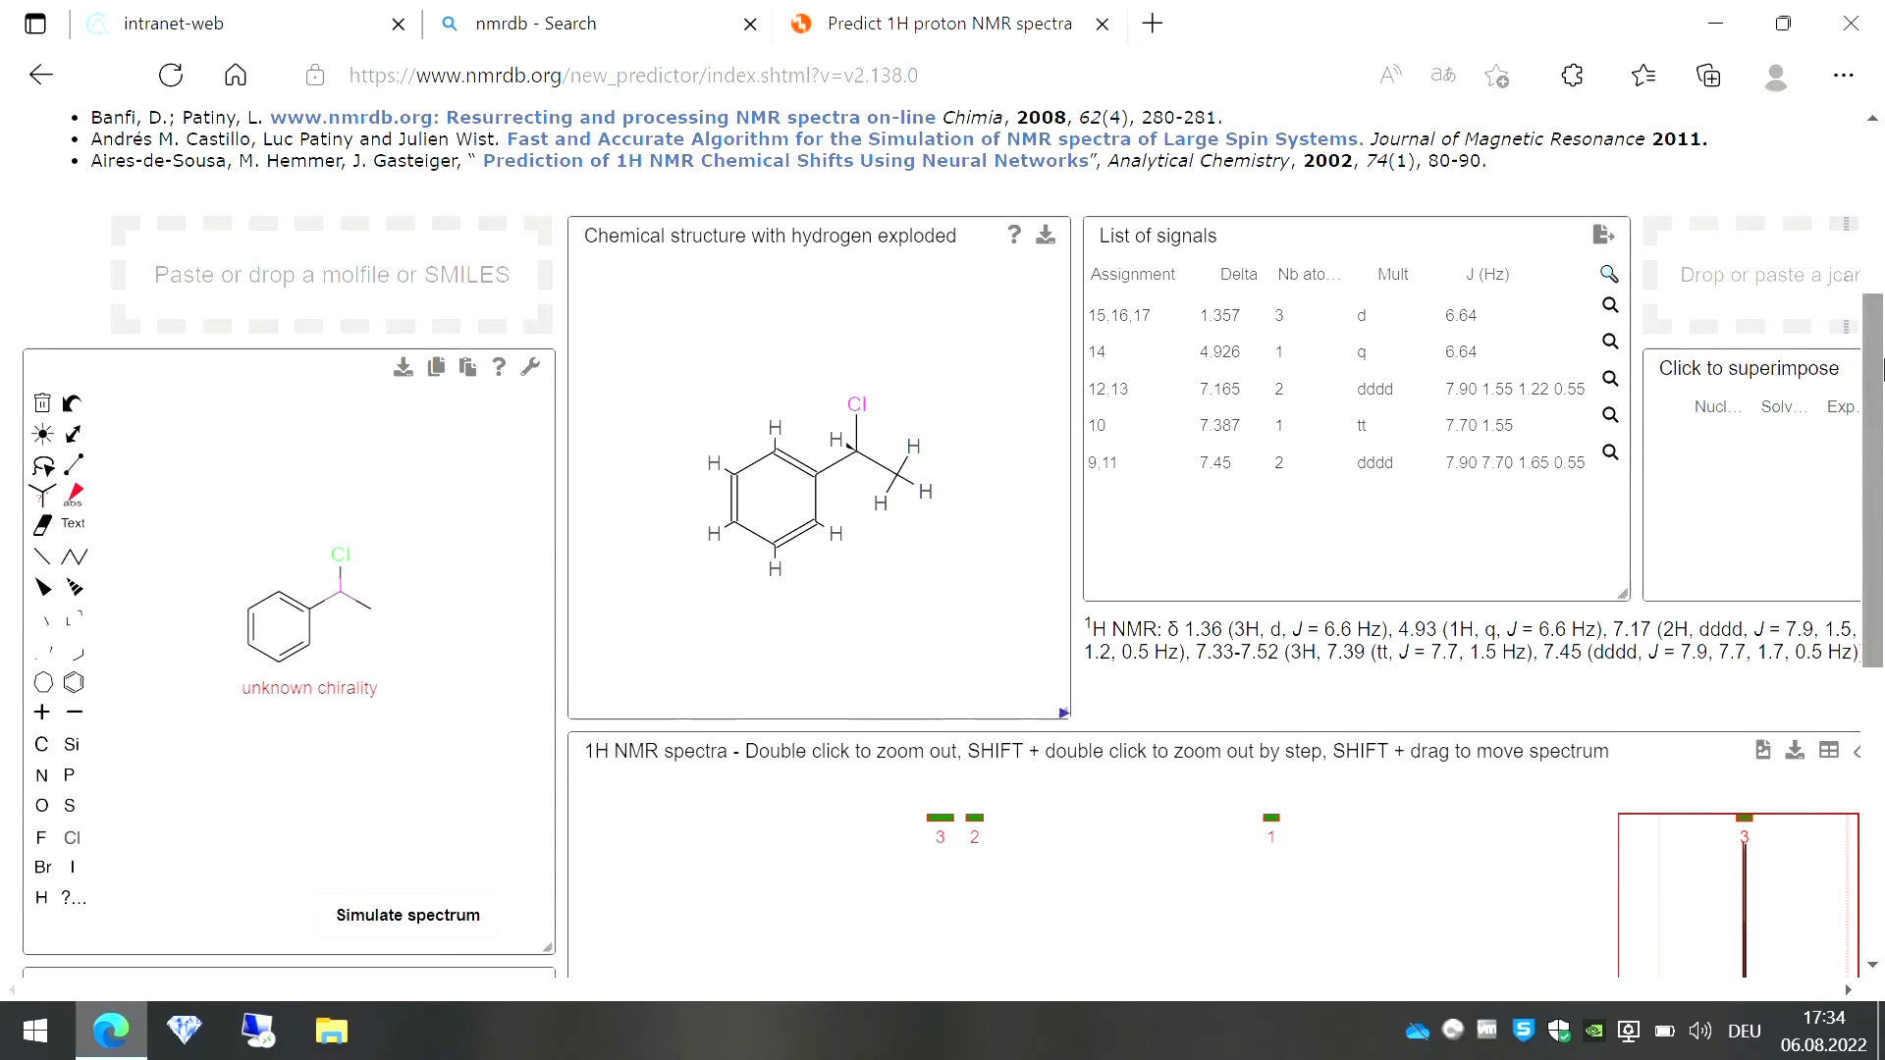
{"action": "left_click_drag", "start_coordinate": [1874, 340], "coordinate": [1876, 463]}
{"action": "scroll", "coordinate": [686, 213], "scroll_direction": "up", "scroll_amount": 4}
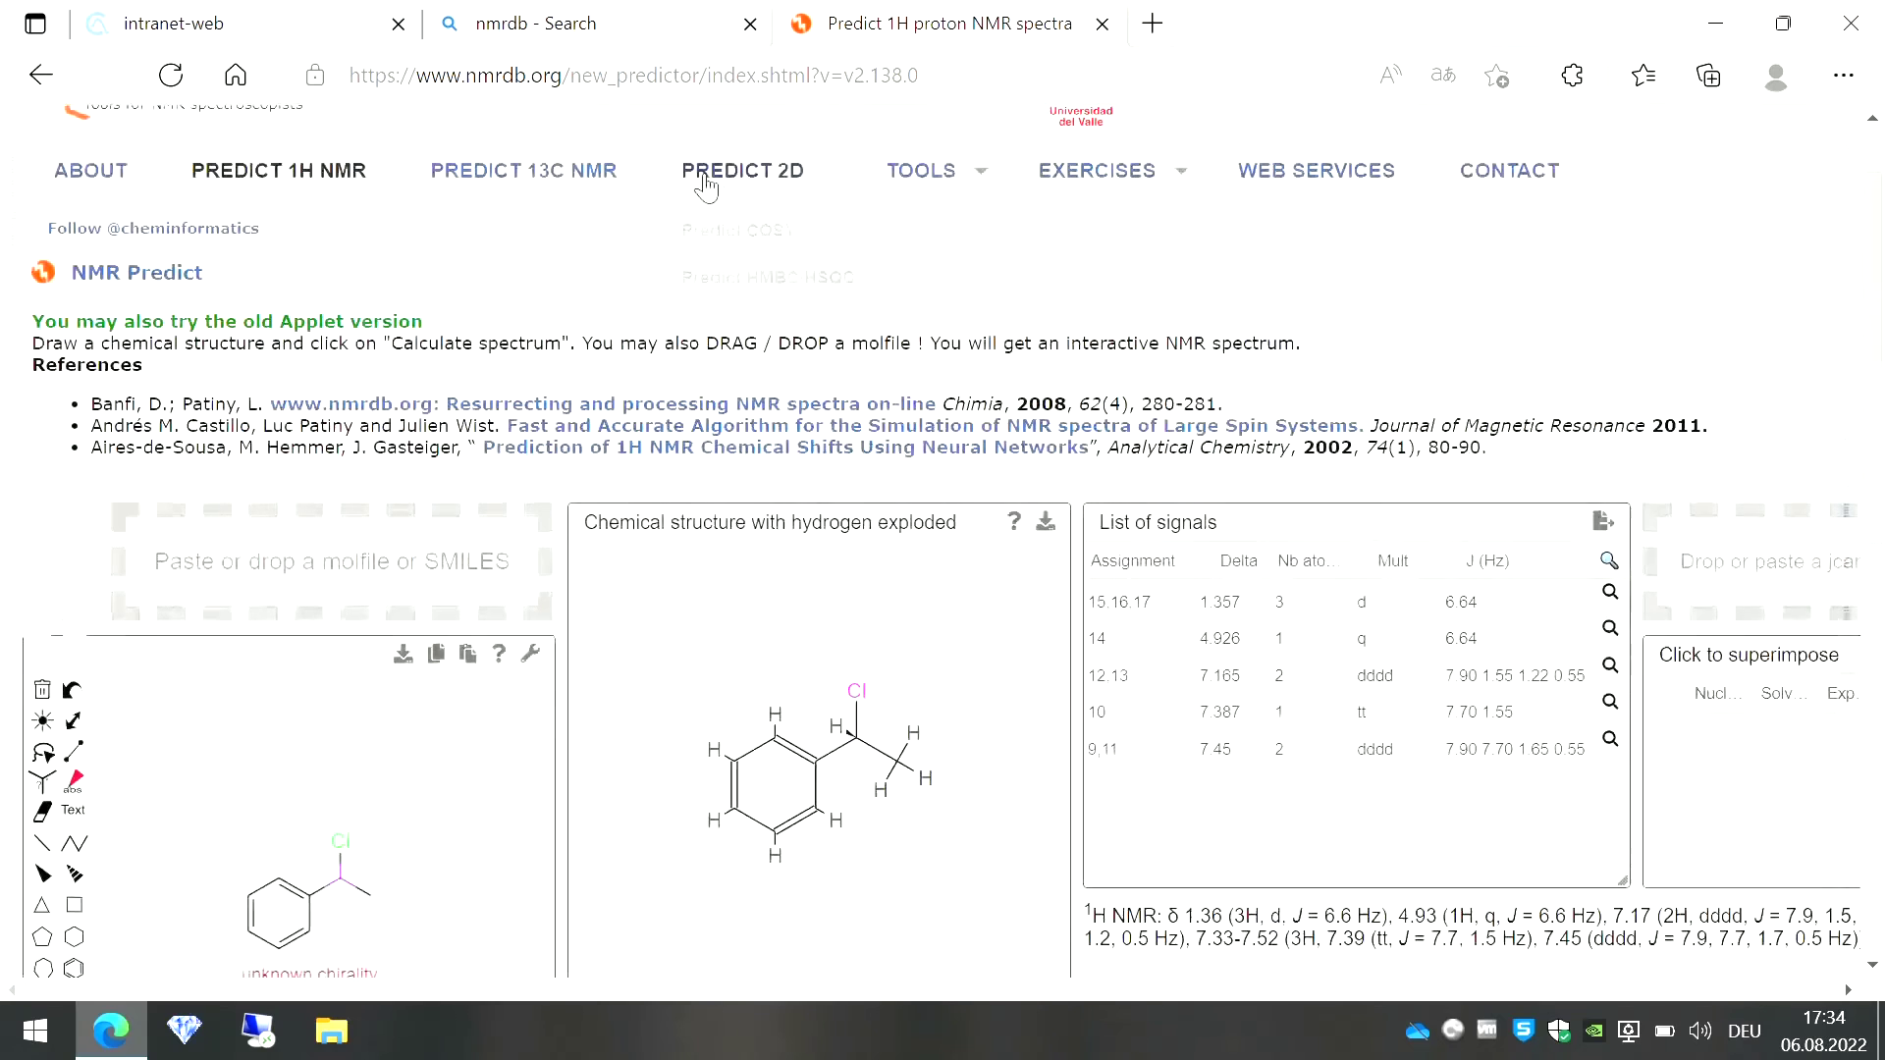
{"action": "mouse_move", "coordinate": [1875, 258]}
{"action": "left_mouse_down"}
{"action": "mouse_move", "coordinate": [1878, 587]}
{"action": "mouse_move", "coordinate": [1878, 520]}
{"action": "left_mouse_up"}
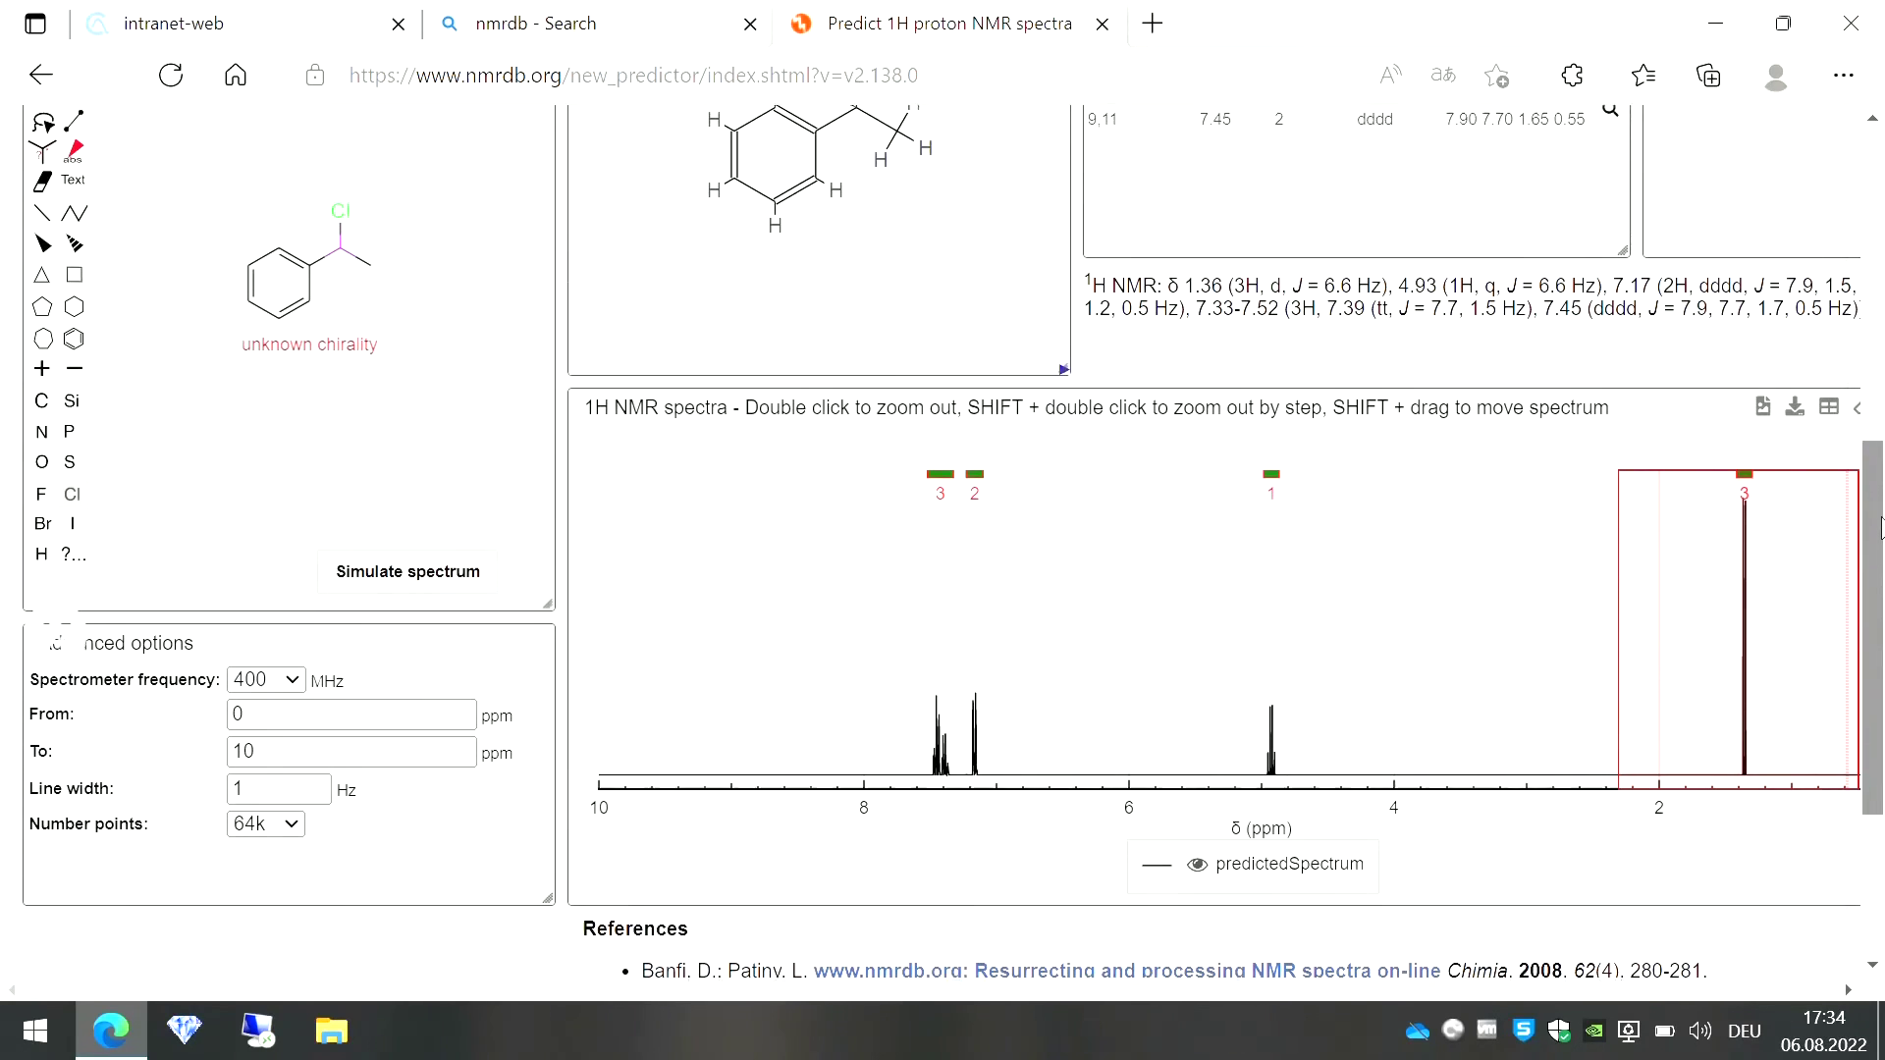
{"action": "scroll", "coordinate": [1011, 252], "scroll_direction": "up", "scroll_amount": 4}
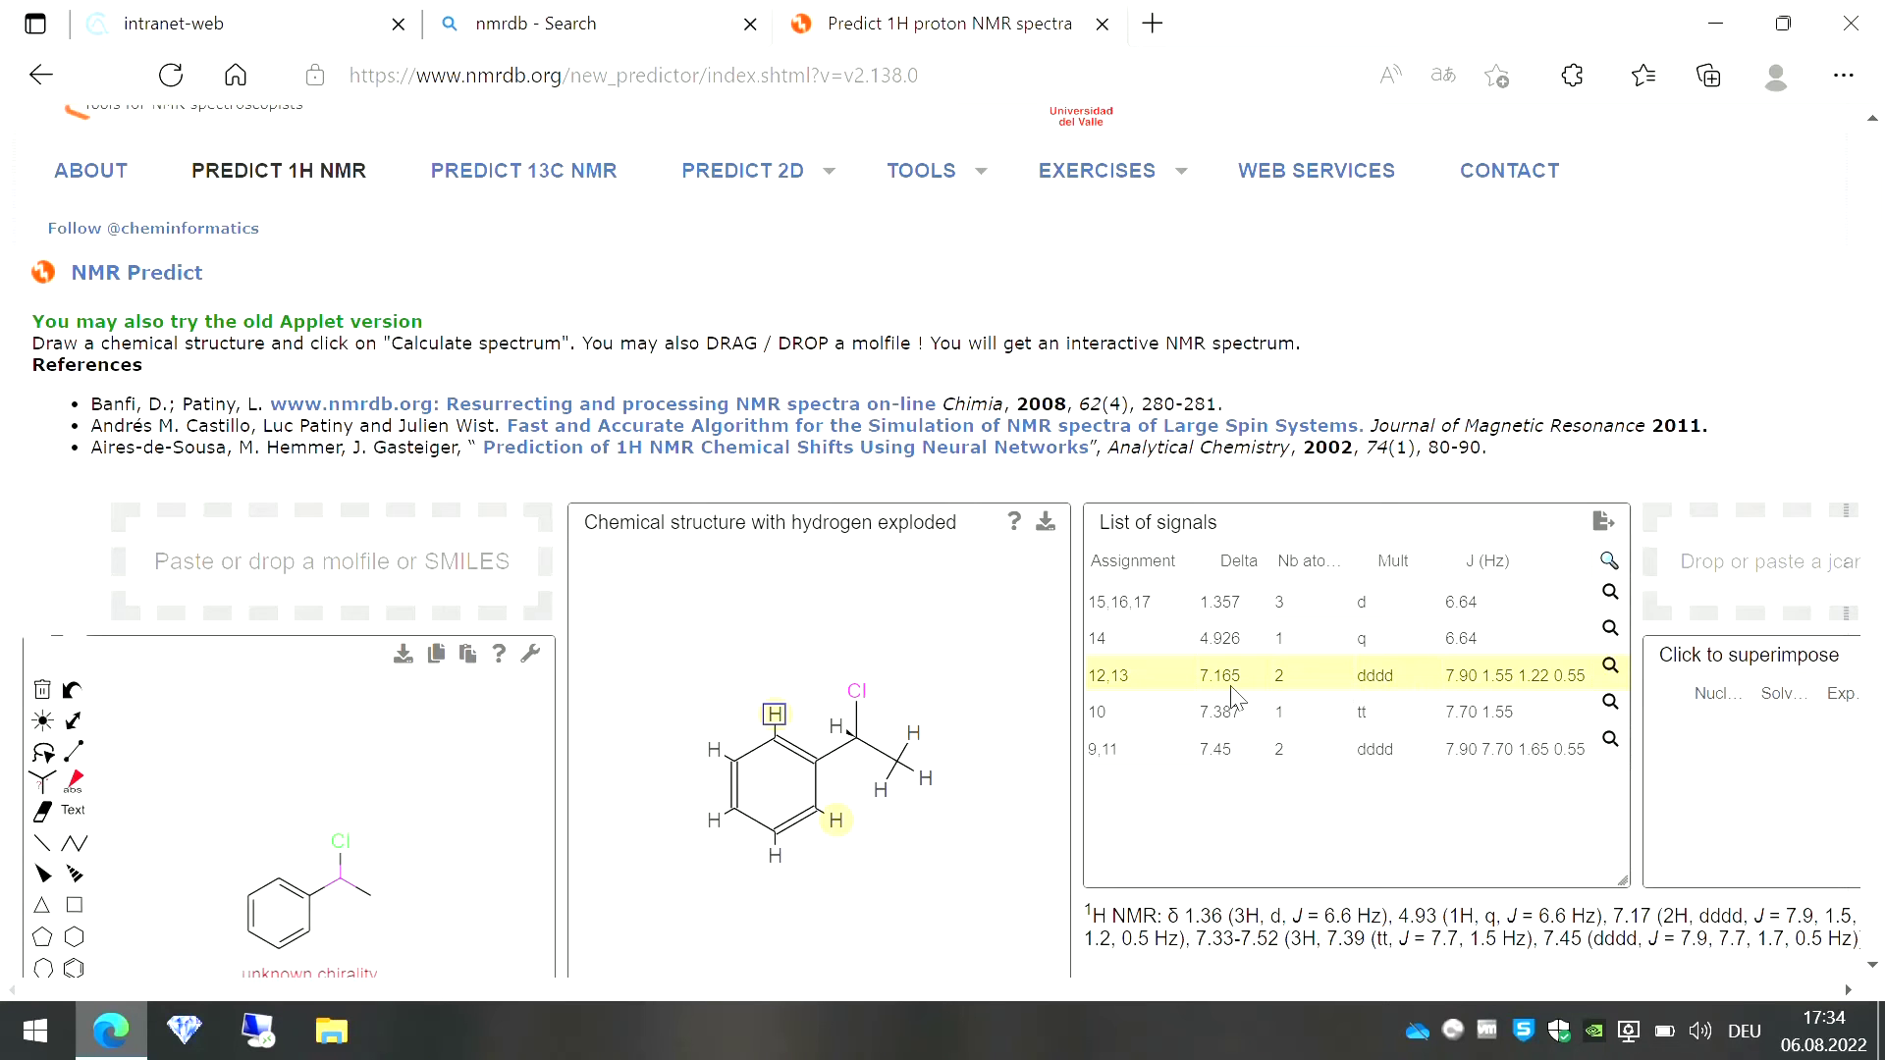
{"action": "left_click_drag", "start_coordinate": [1876, 353], "coordinate": [1880, 526]}
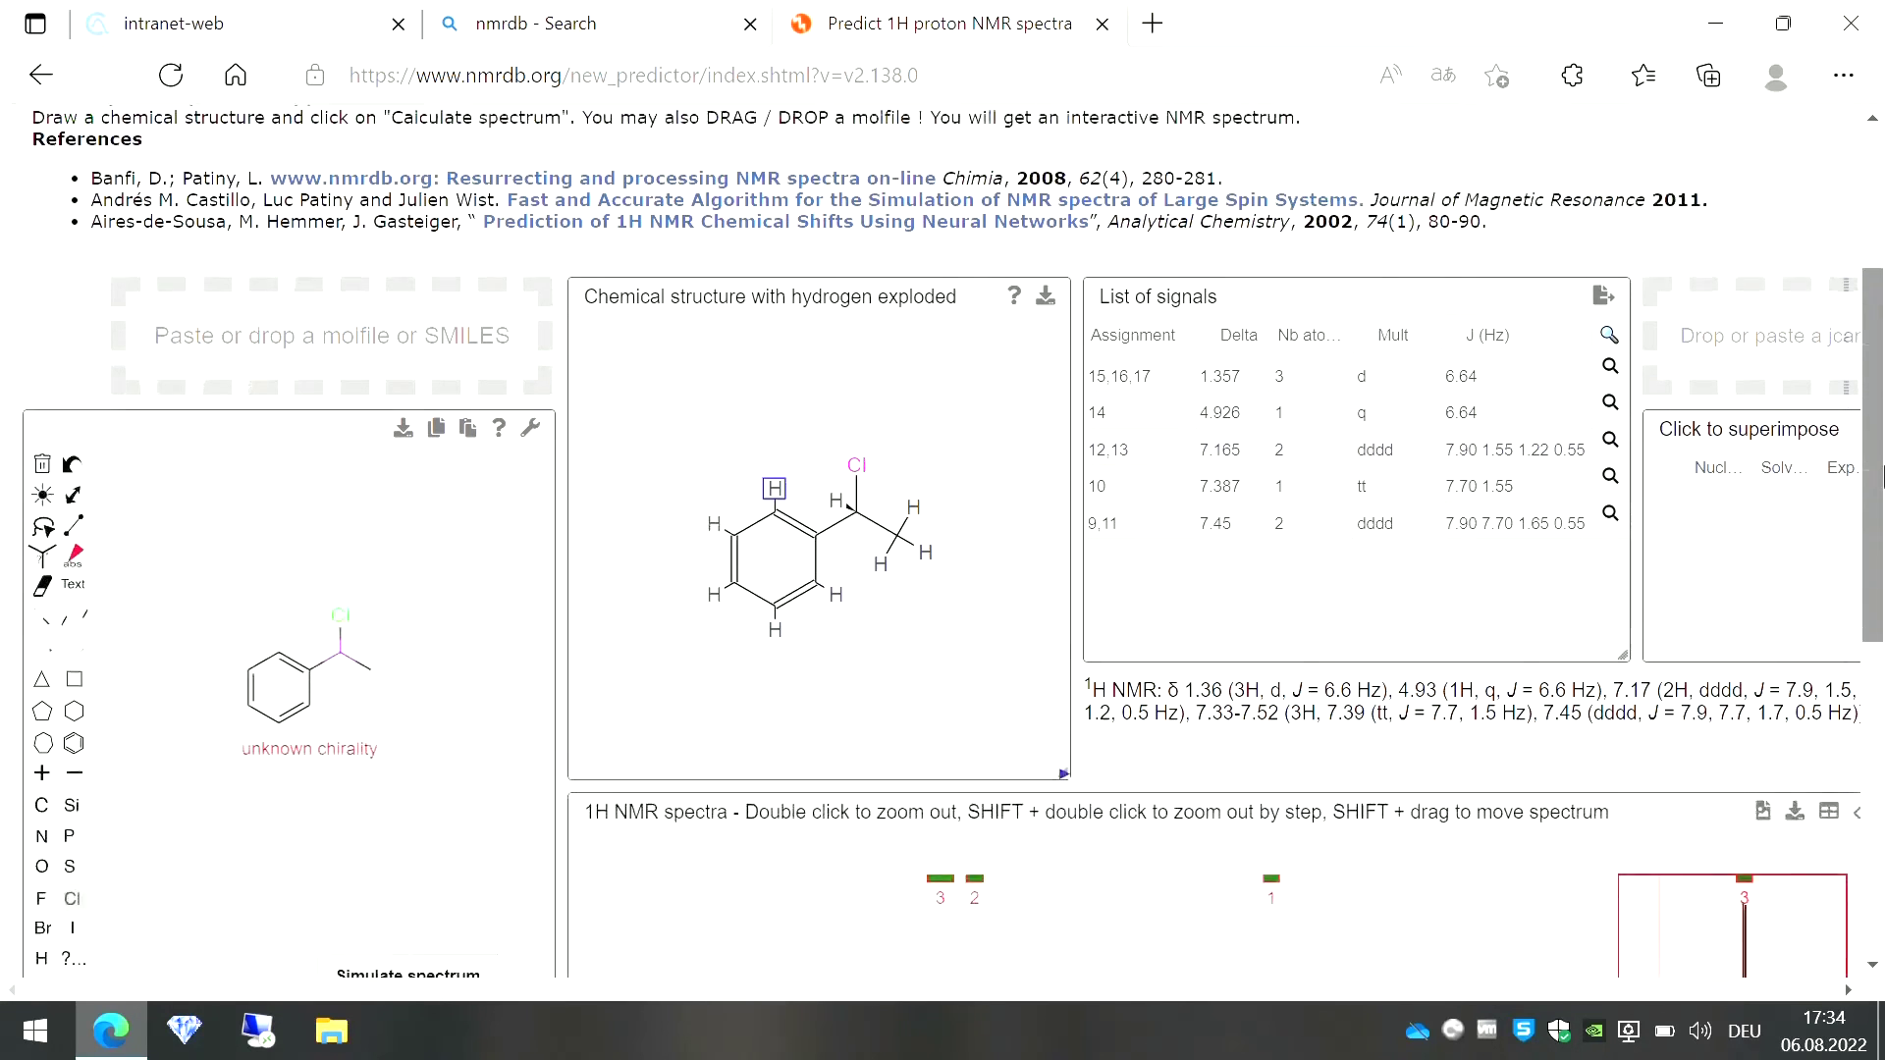
{"action": "scroll", "coordinate": [545, 365], "scroll_direction": "up", "scroll_amount": 3}
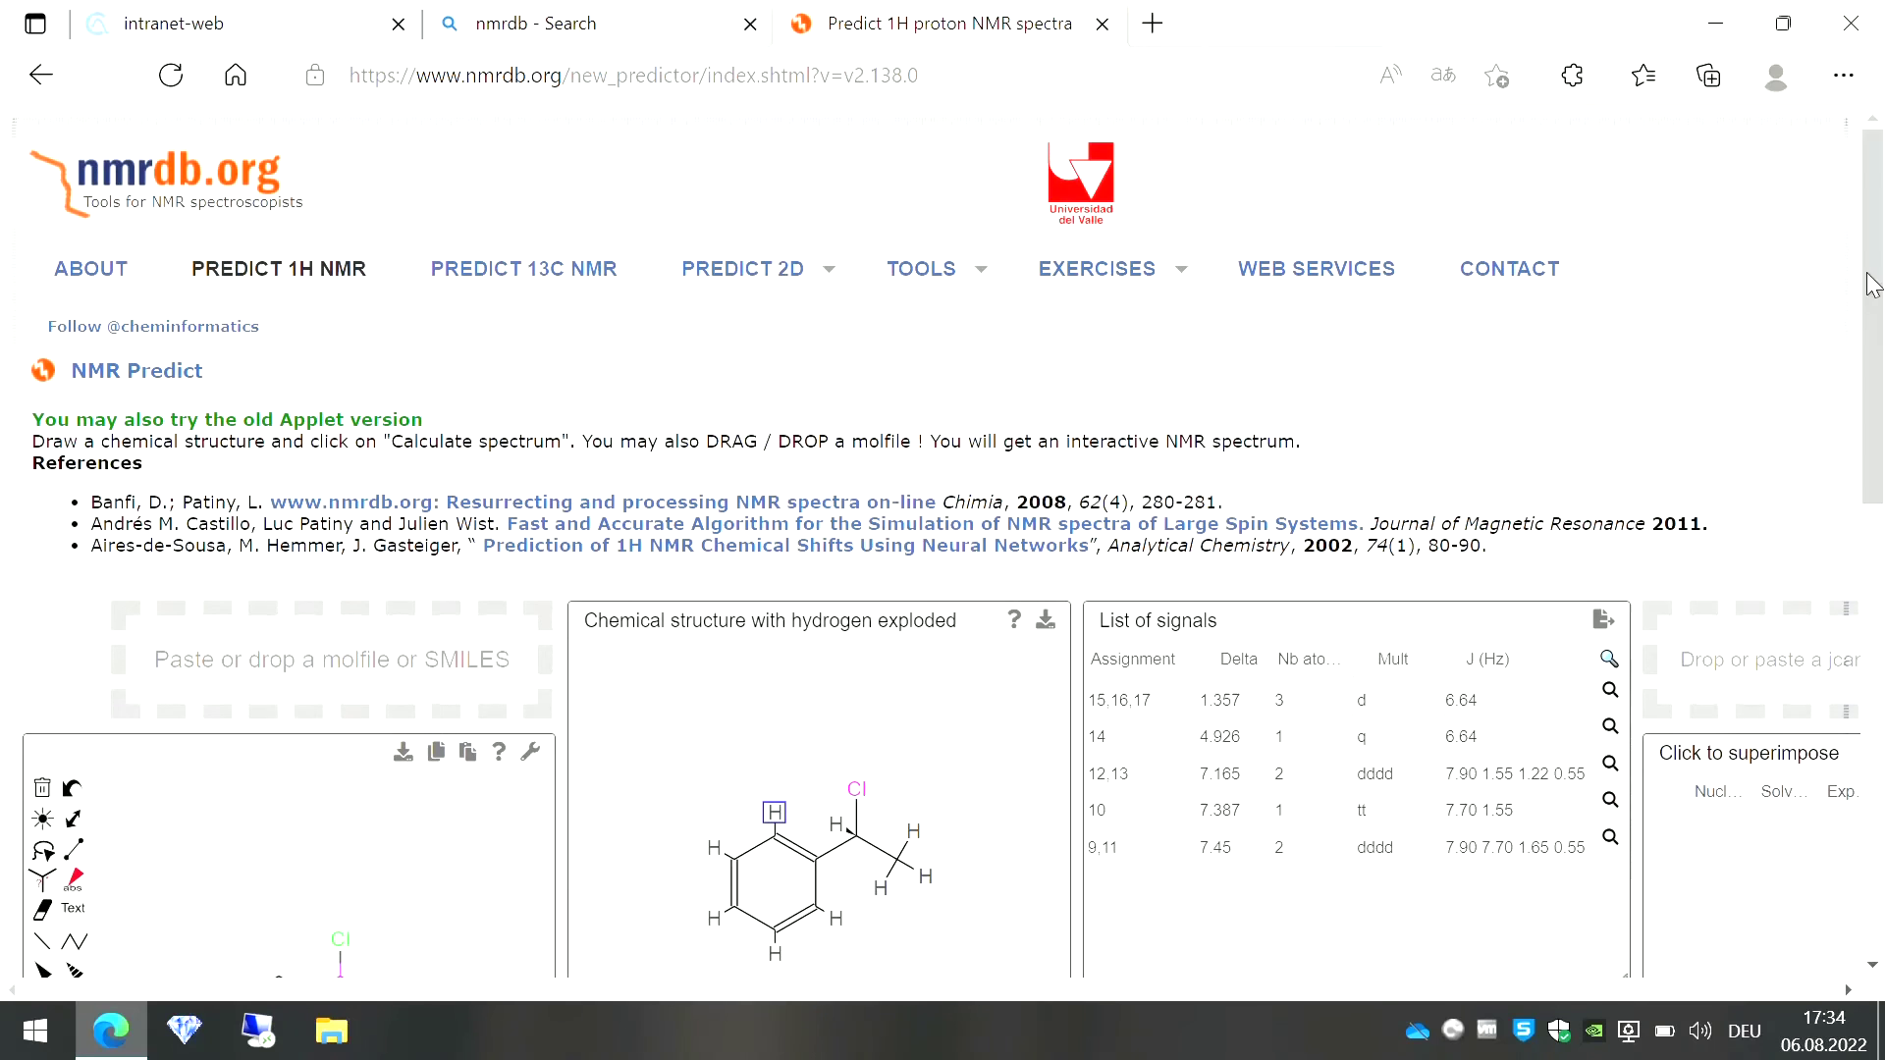
Show the predicted 13C NMR spectrum of 1-chloroethylbenzene.
{"action": "left_click", "coordinate": [560, 283]}
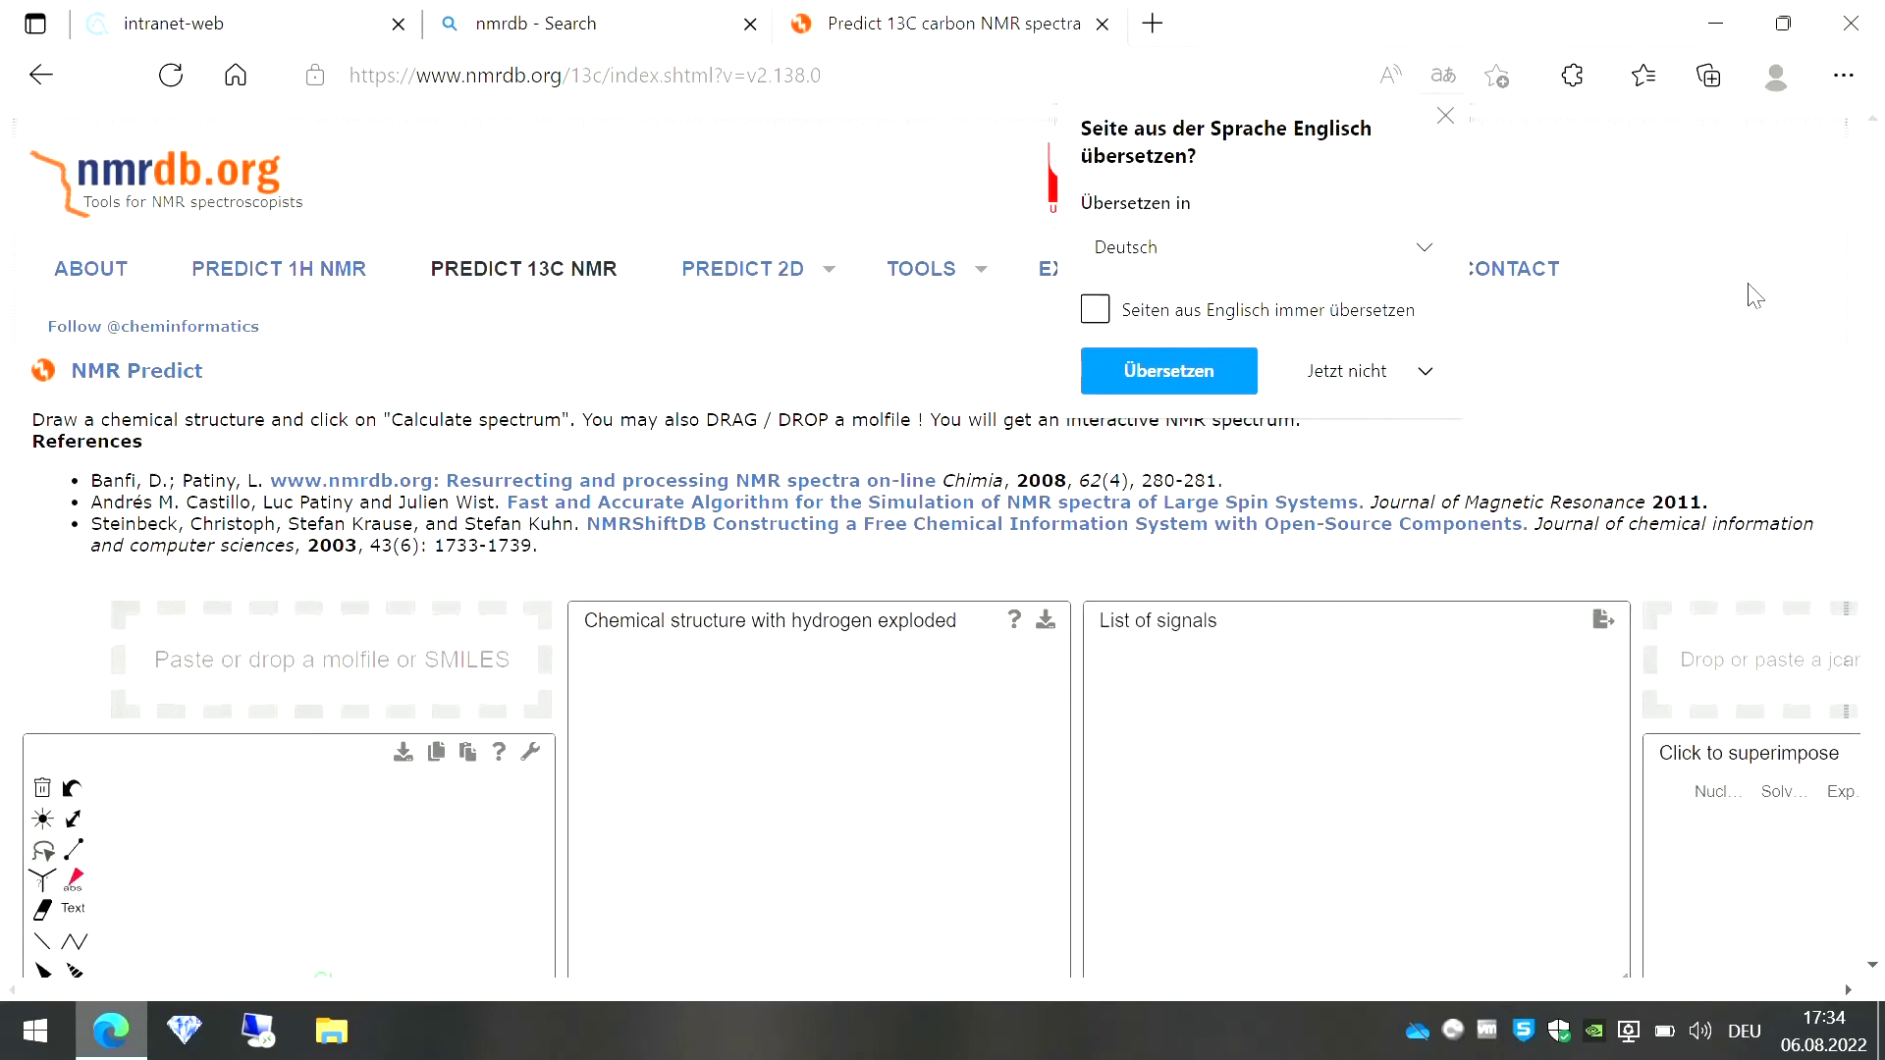
{"action": "scroll", "coordinate": [943, 590], "scroll_direction": "down", "scroll_amount": 3}
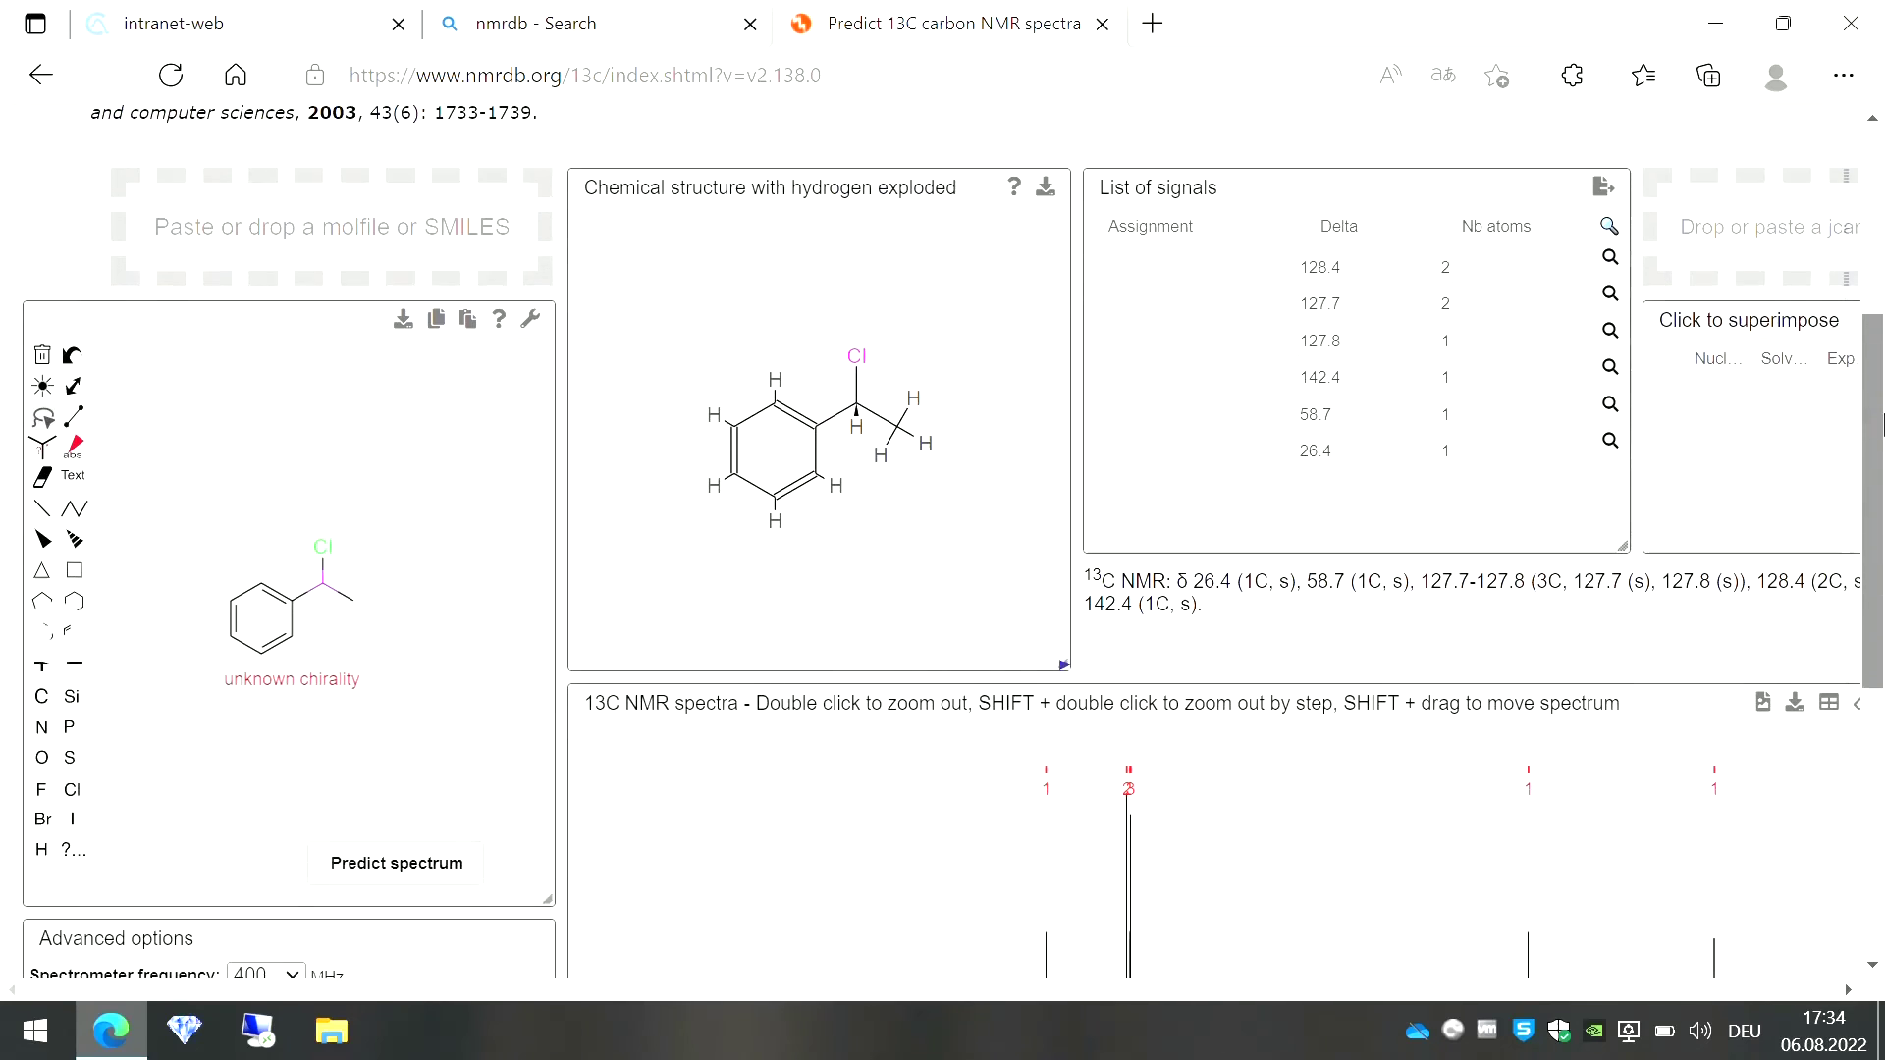
{"action": "left_click_drag", "start_coordinate": [1882, 447], "coordinate": [1882, 509]}
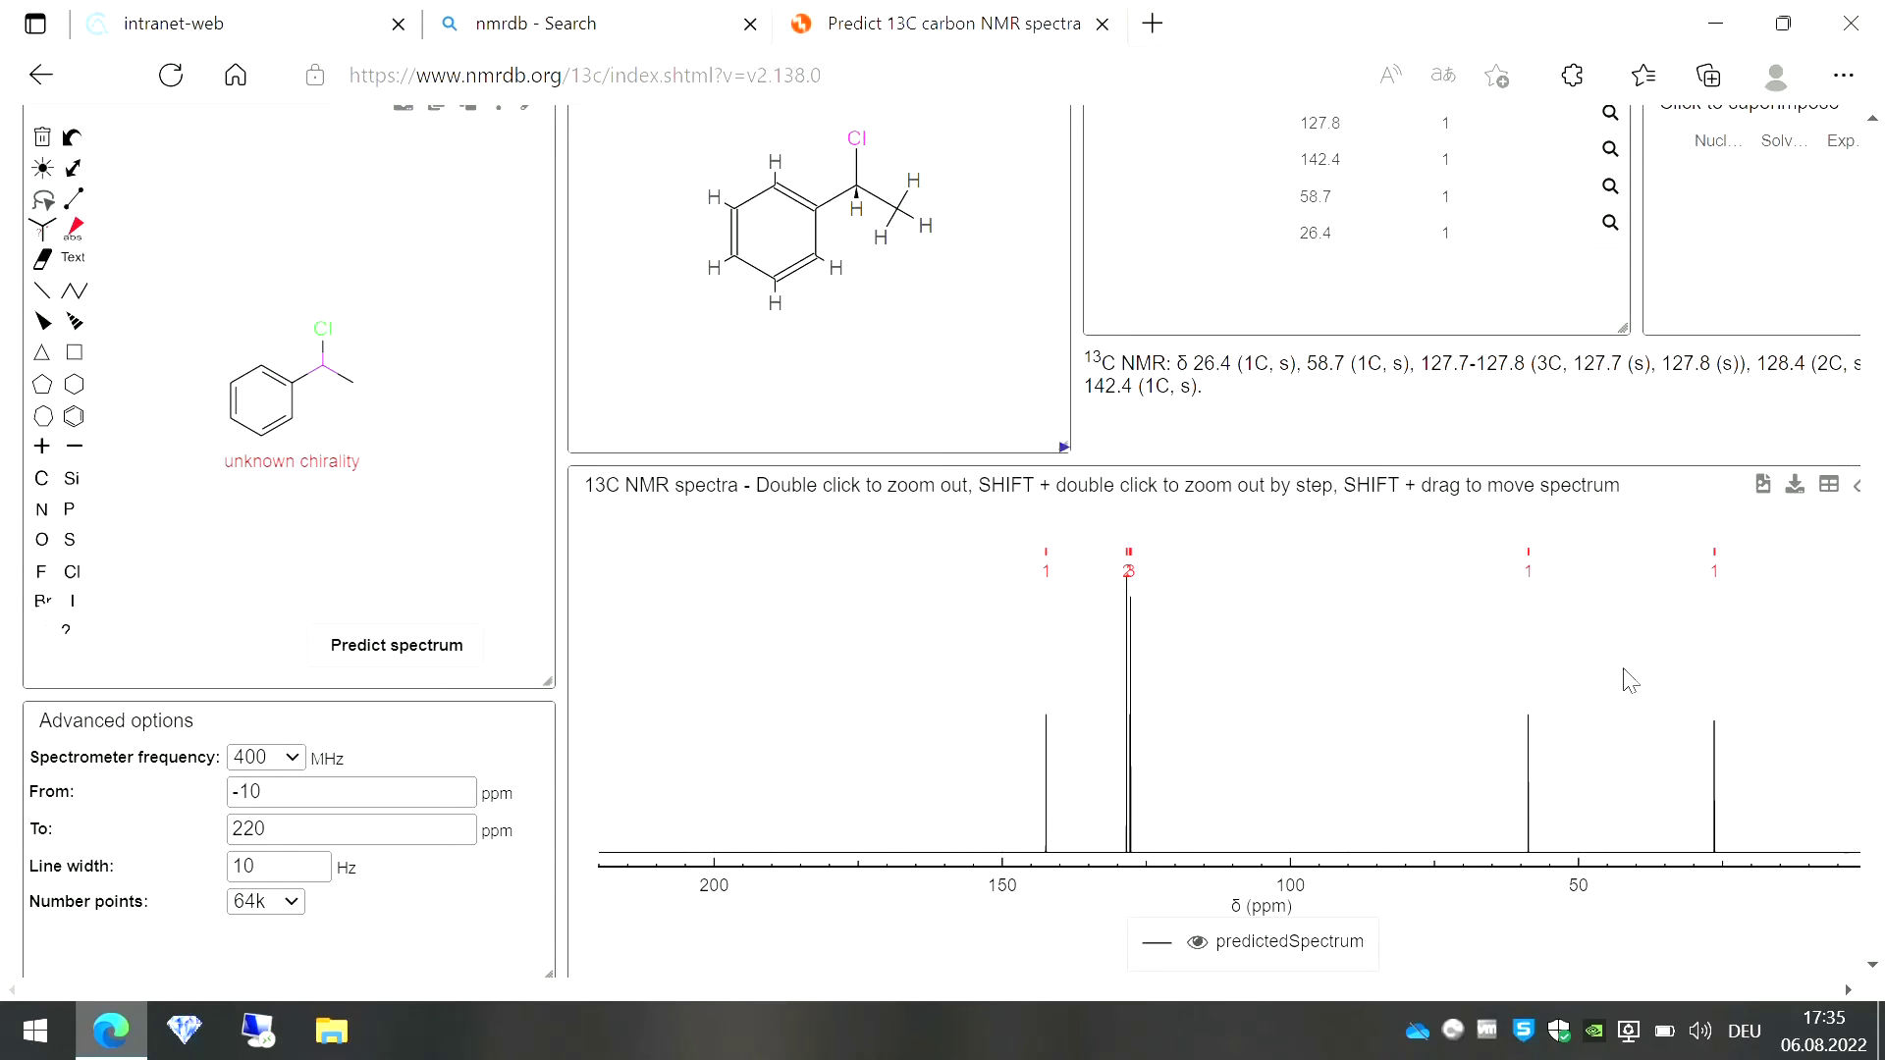
{"action": "left_click_drag", "start_coordinate": [1878, 585], "coordinate": [1880, 386]}
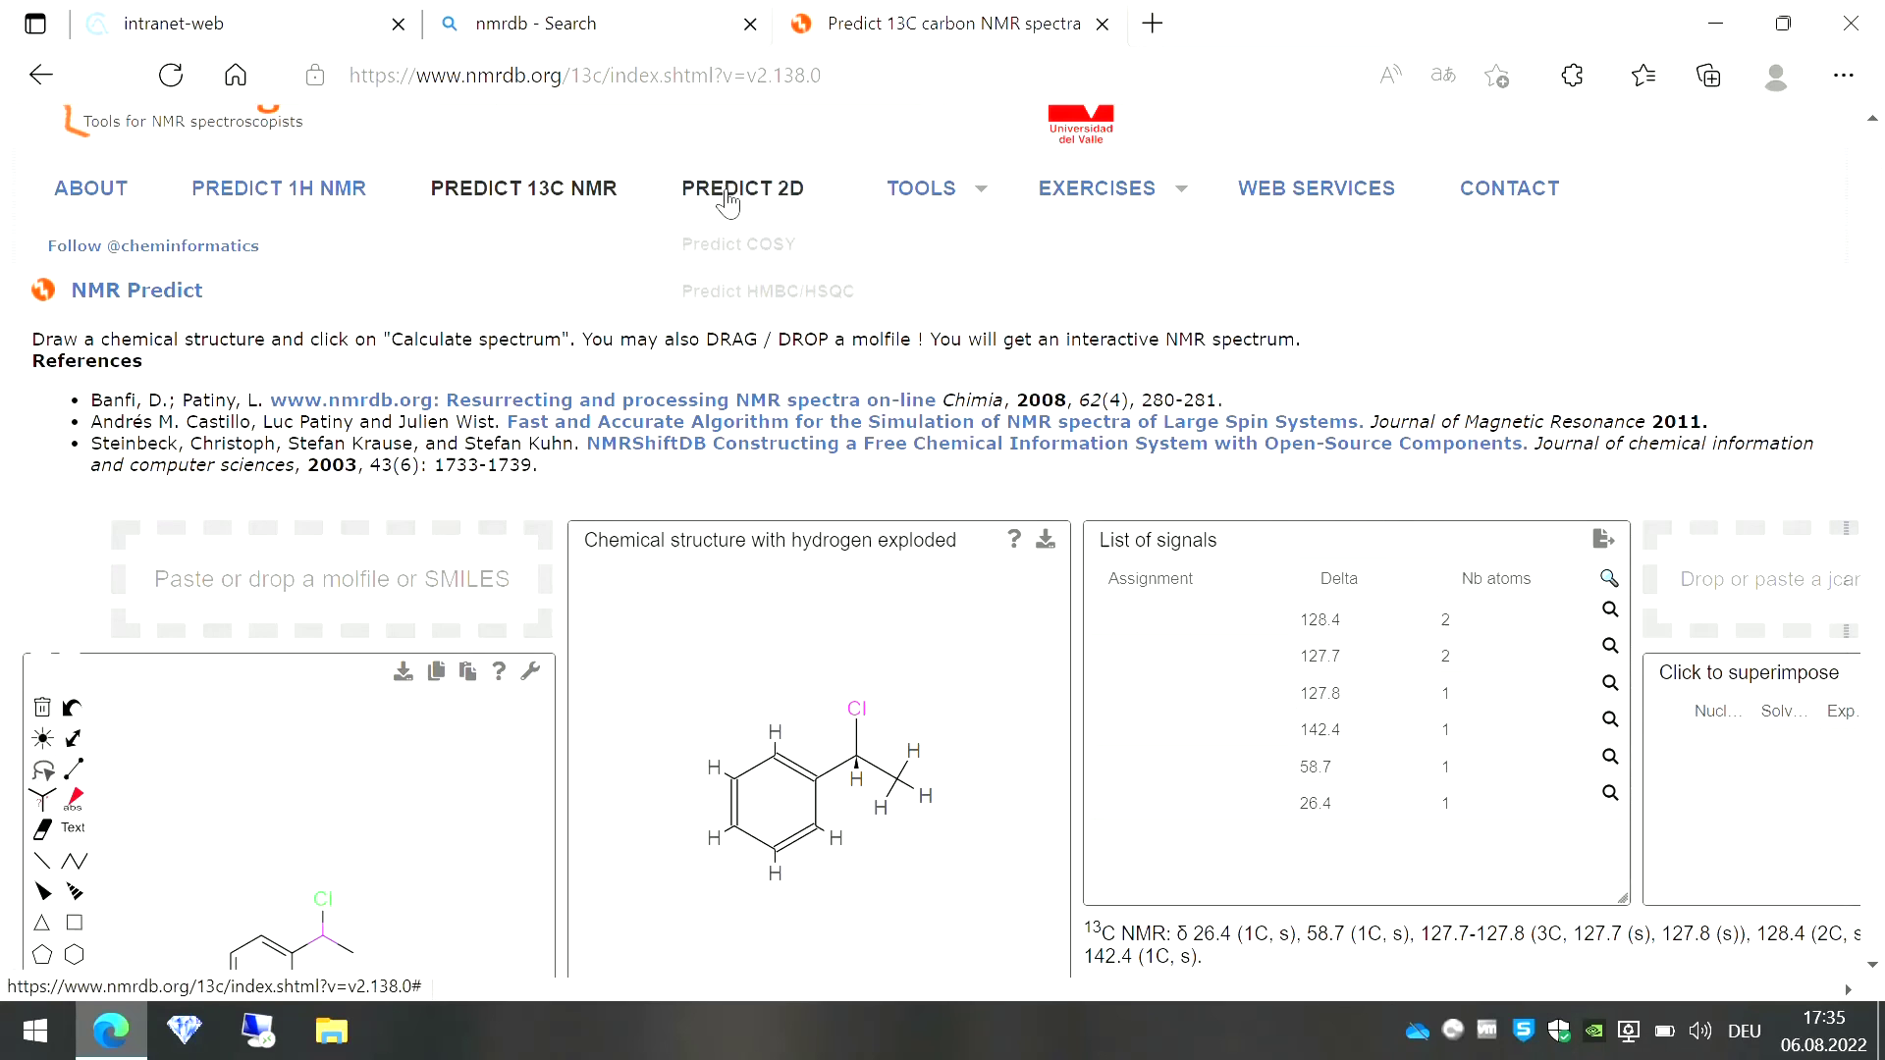
Start the COSY prediction, decline translation, and agree to submit the structure.
{"action": "left_click", "coordinate": [749, 255]}
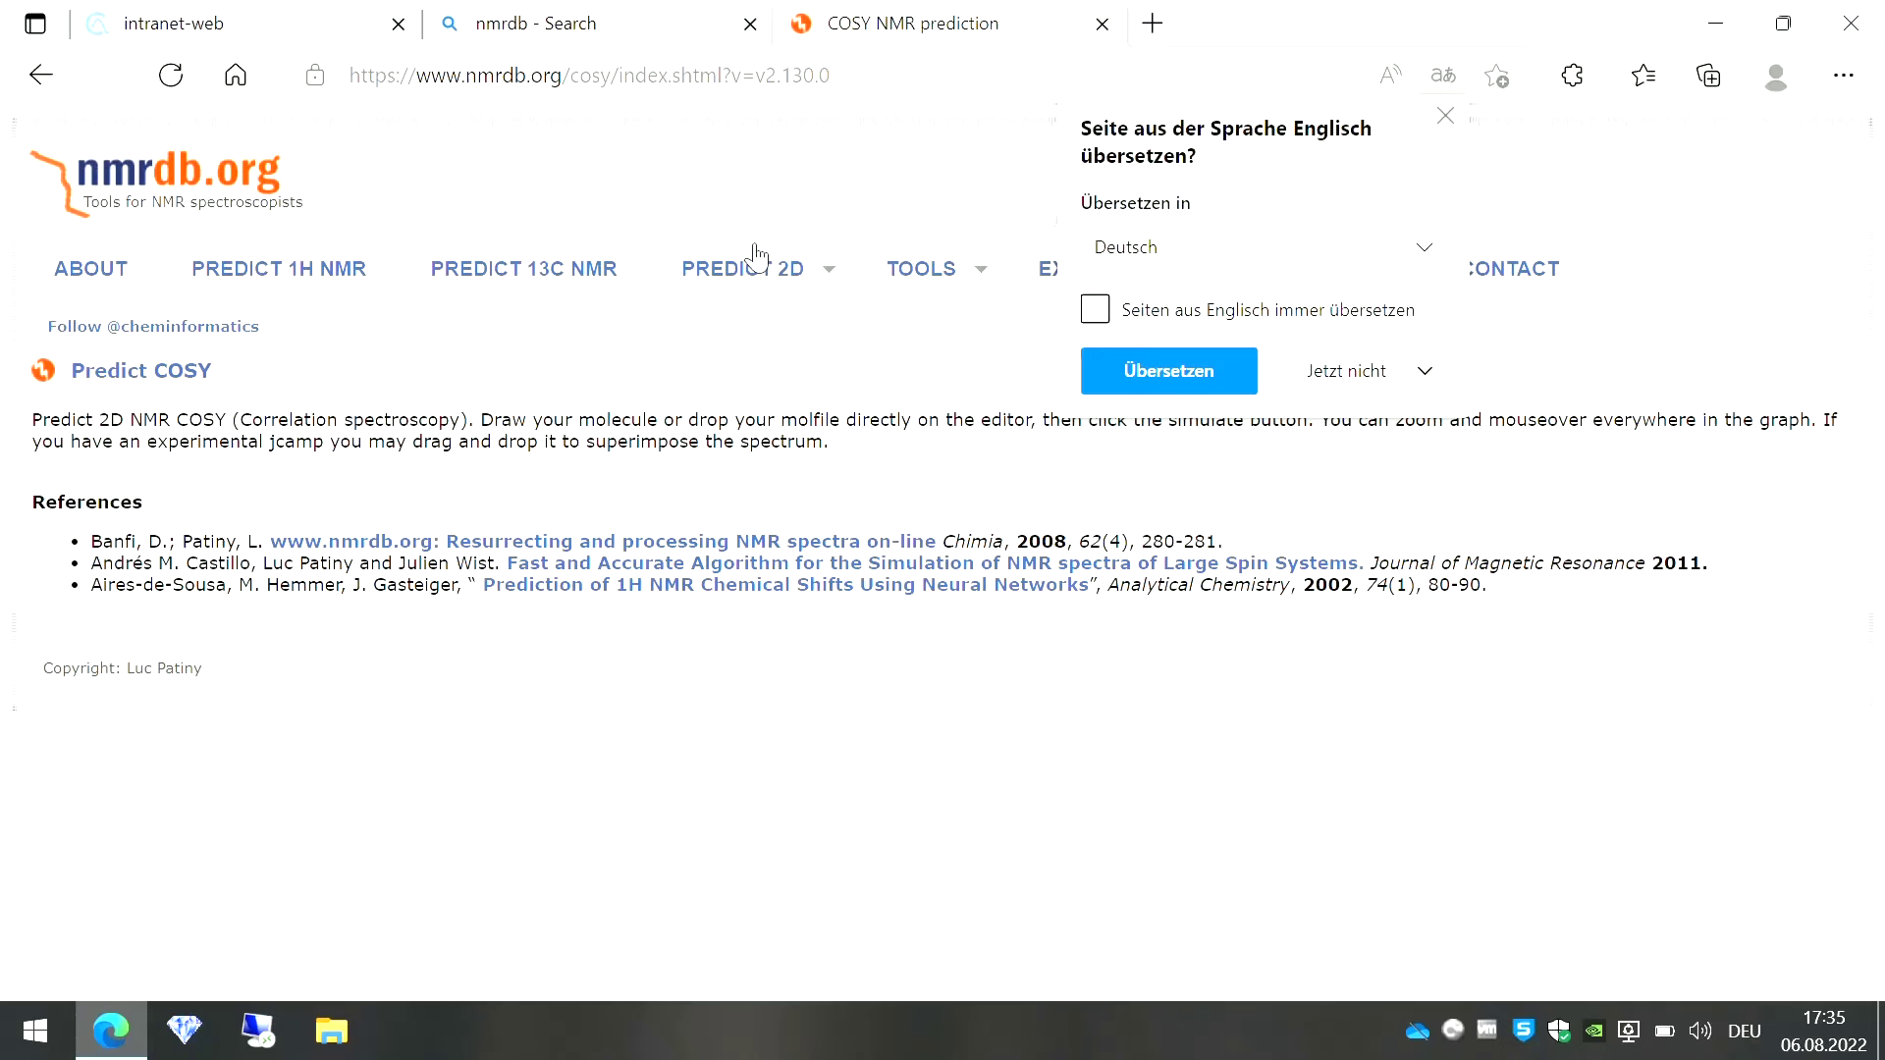
{"action": "left_click", "coordinate": [1440, 116]}
{"action": "mouse_move", "coordinate": [1883, 206]}
{"action": "left_mouse_down"}
{"action": "mouse_move", "coordinate": [1883, 449]}
{"action": "mouse_move", "coordinate": [1882, 431]}
{"action": "left_mouse_up"}
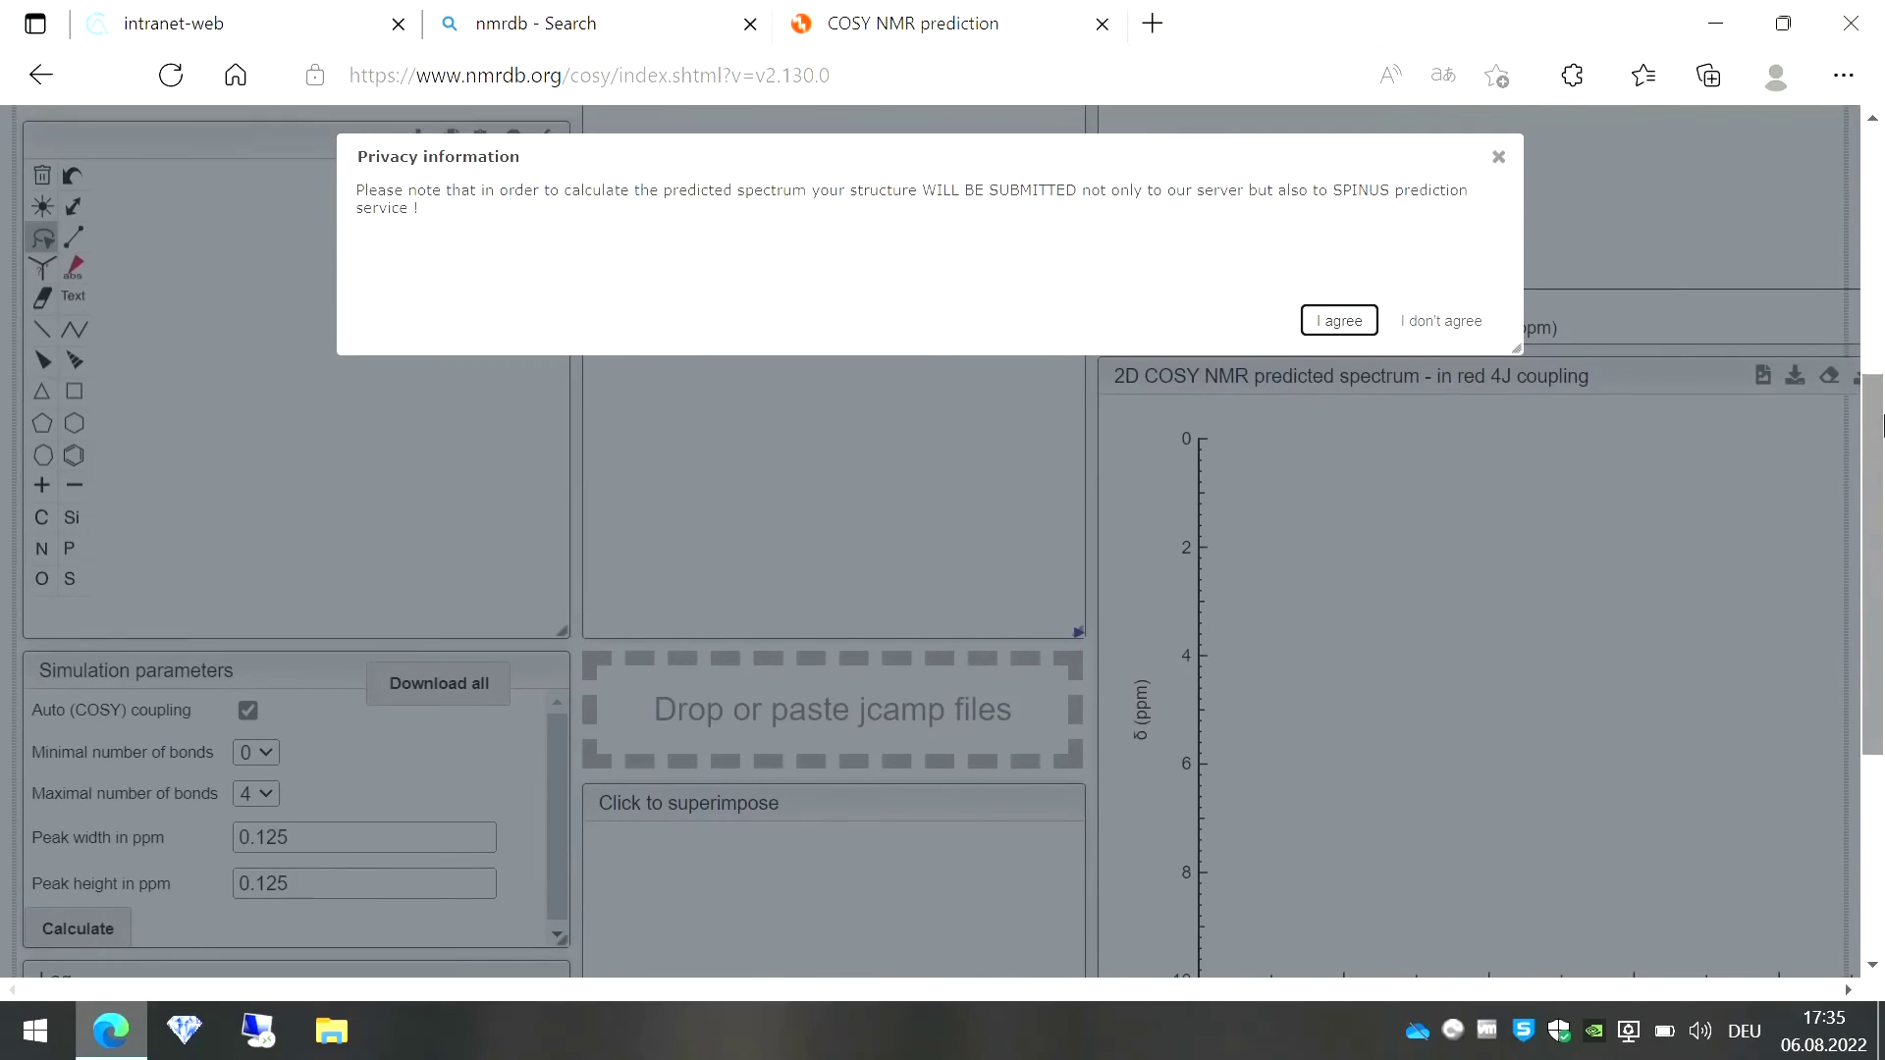
{"action": "left_click", "coordinate": [1339, 330]}
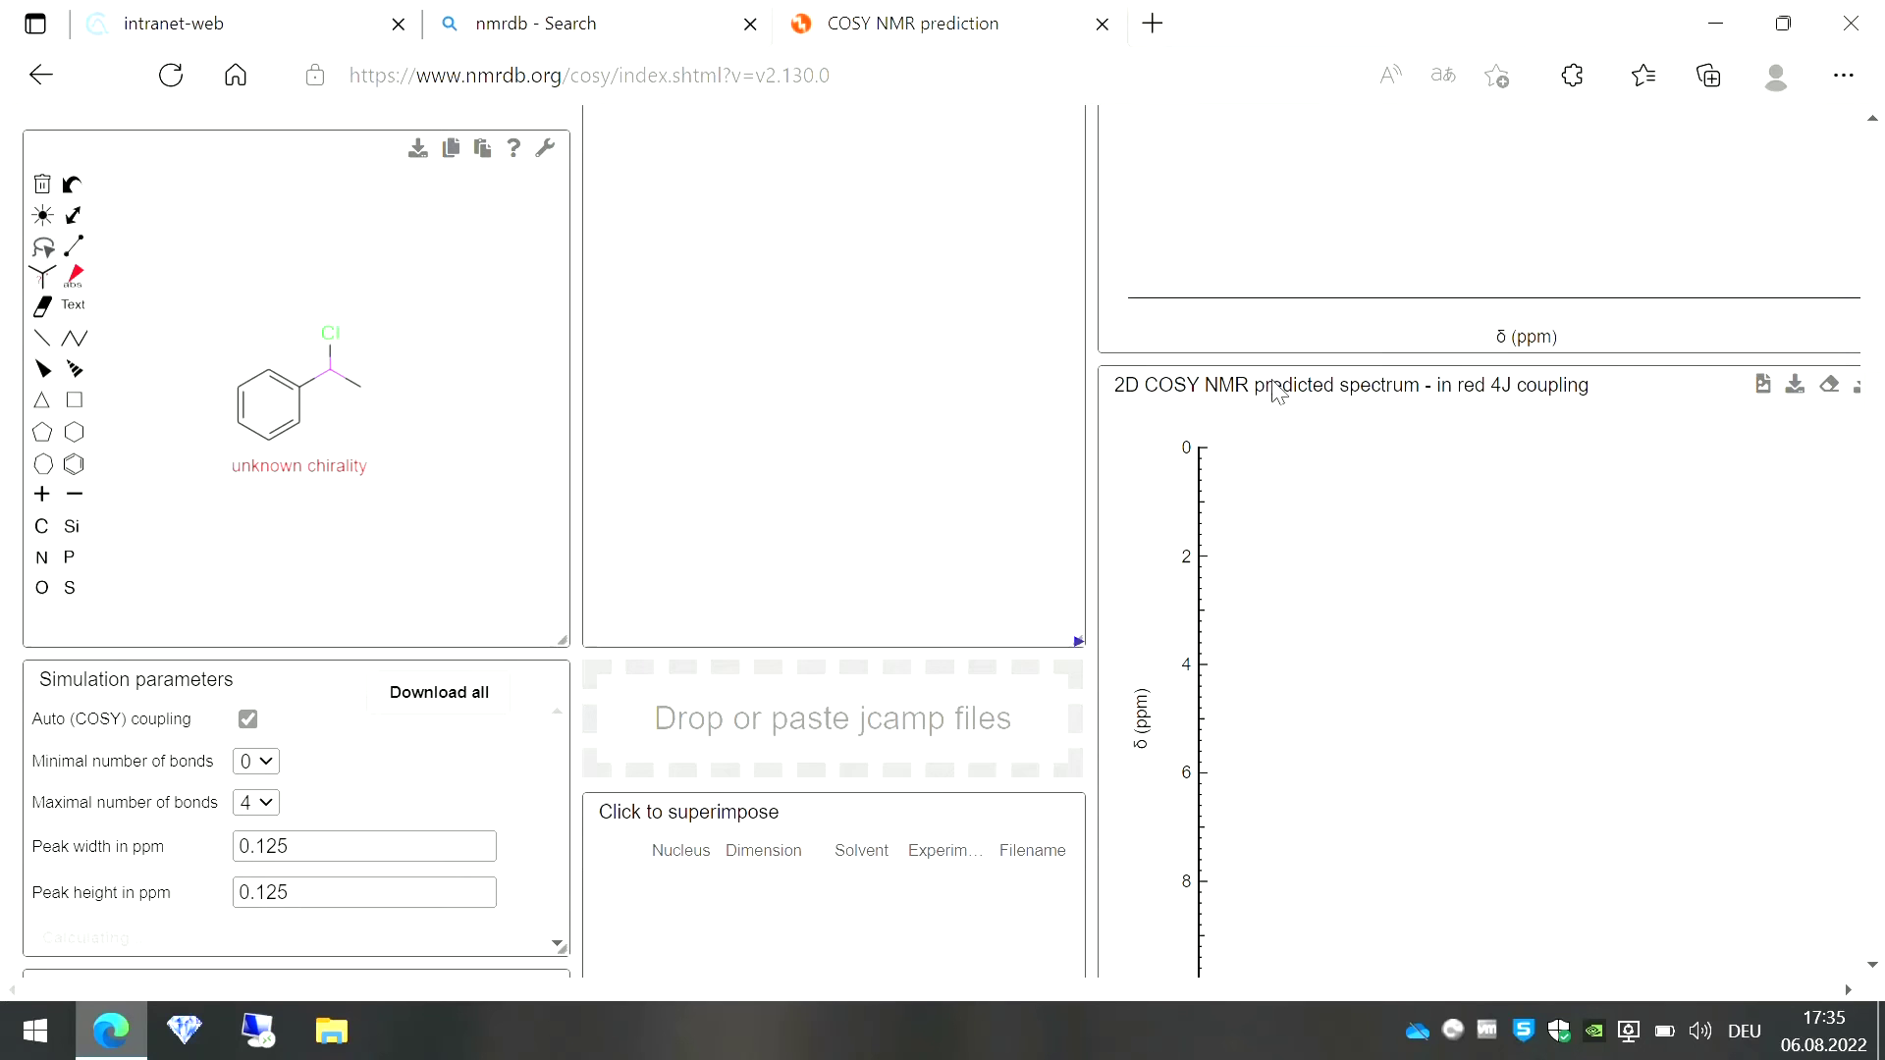
{"action": "left_click_drag", "start_coordinate": [1490, 981], "coordinate": [1603, 980]}
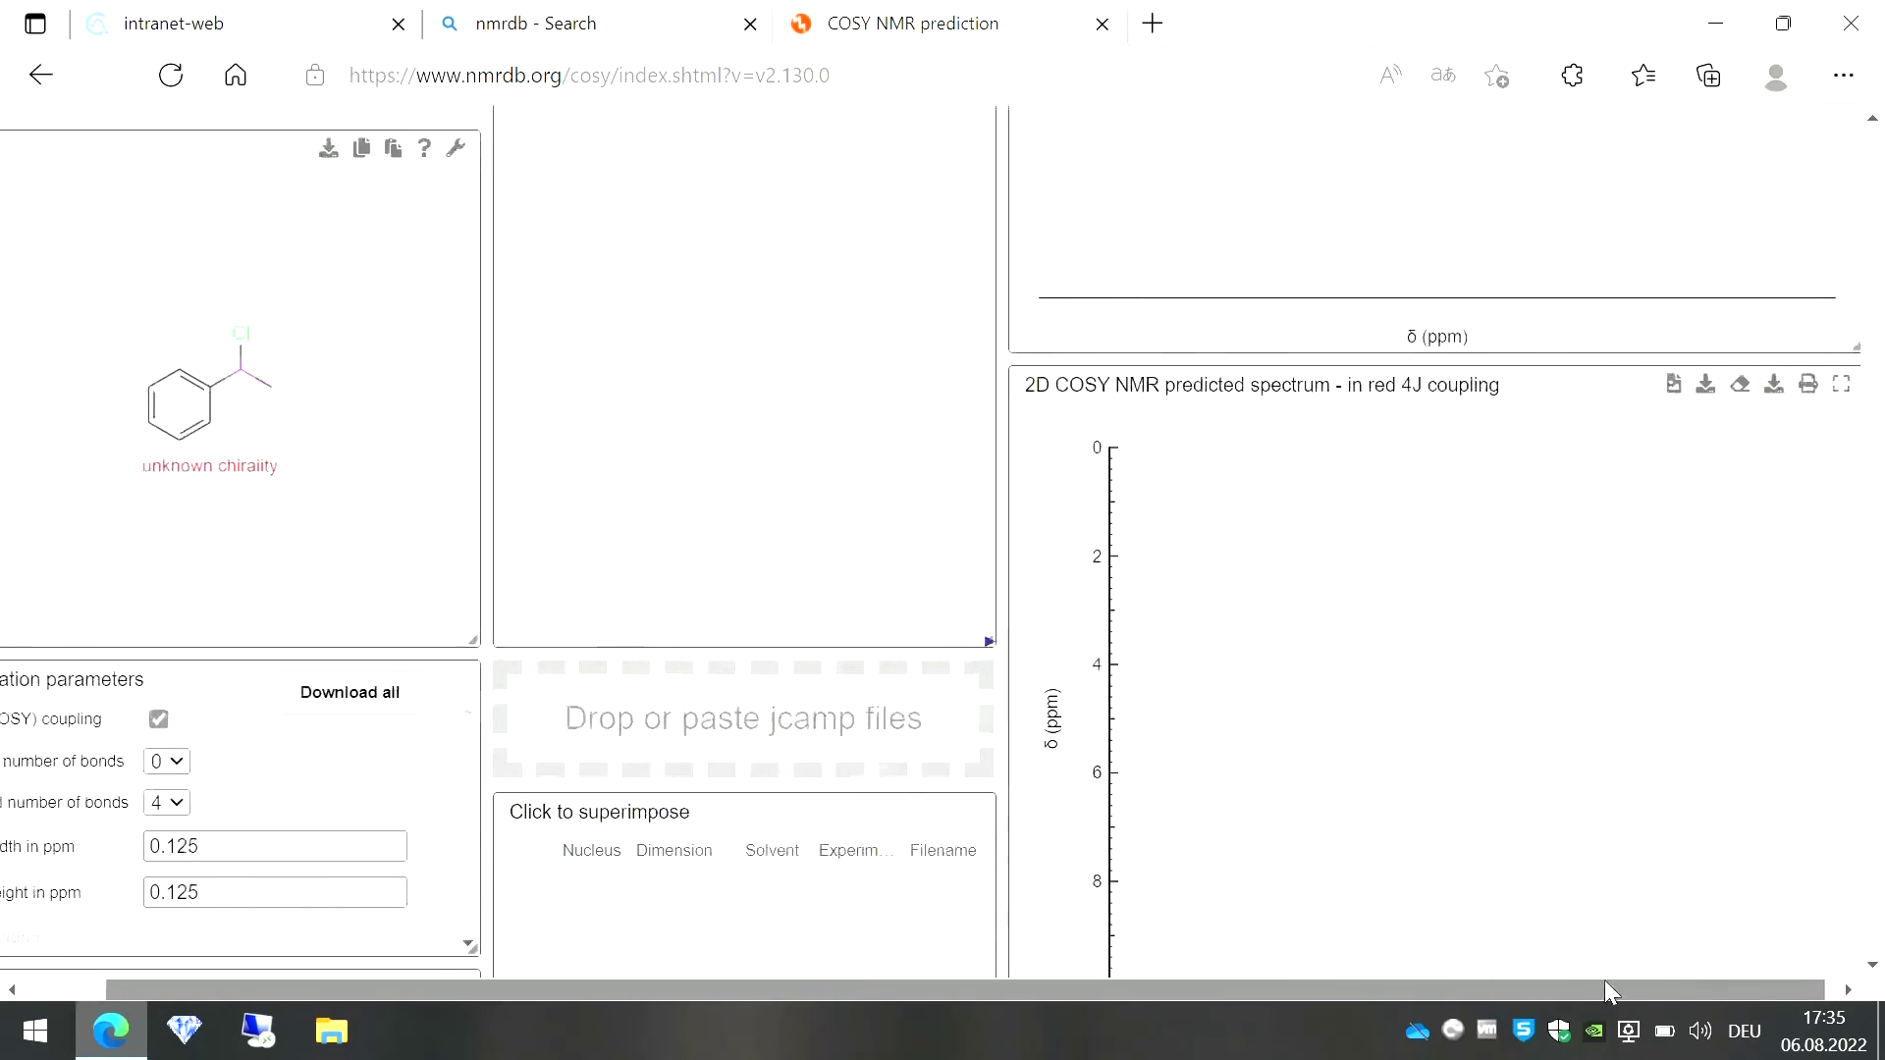
{"action": "scroll", "coordinate": [1880, 560], "scroll_direction": "down", "scroll_amount": 3}
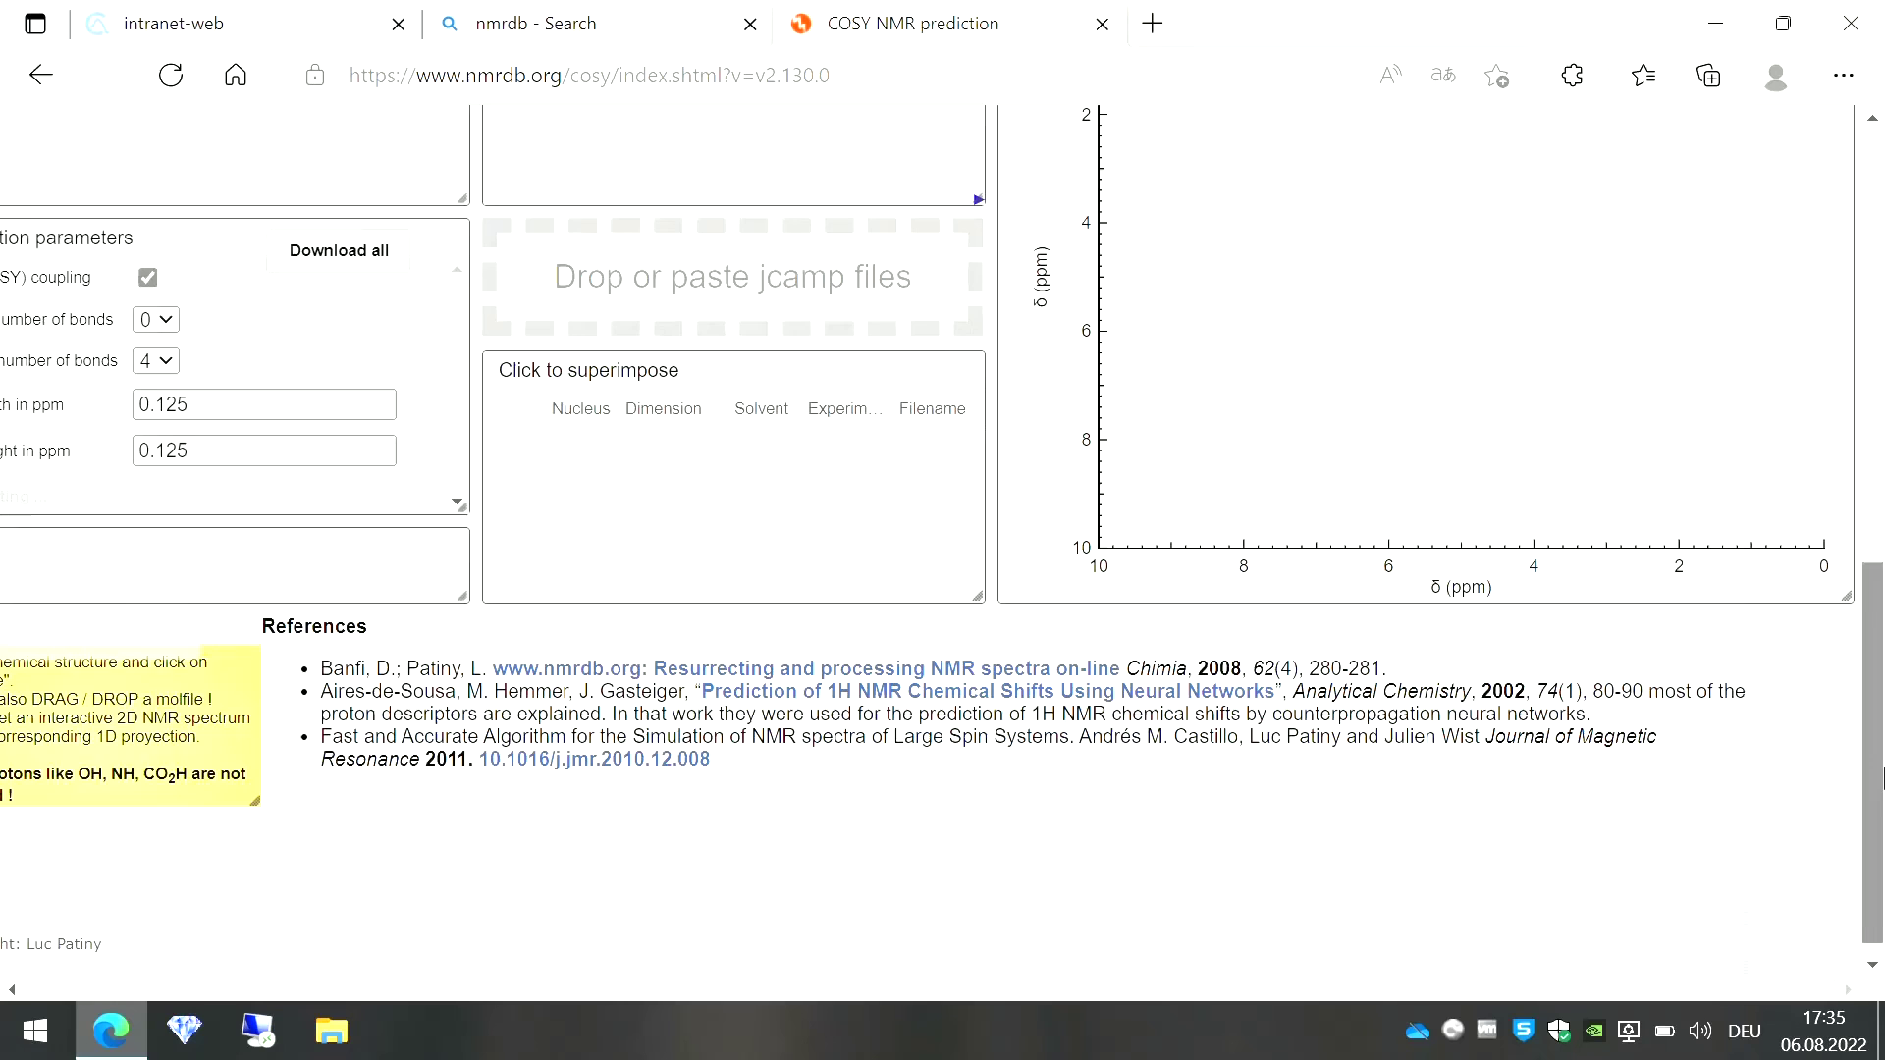
{"action": "scroll", "coordinate": [1874, 443], "scroll_direction": "up", "scroll_amount": 4}
{"action": "scroll", "coordinate": [1870, 428], "scroll_direction": "up", "scroll_amount": 1}
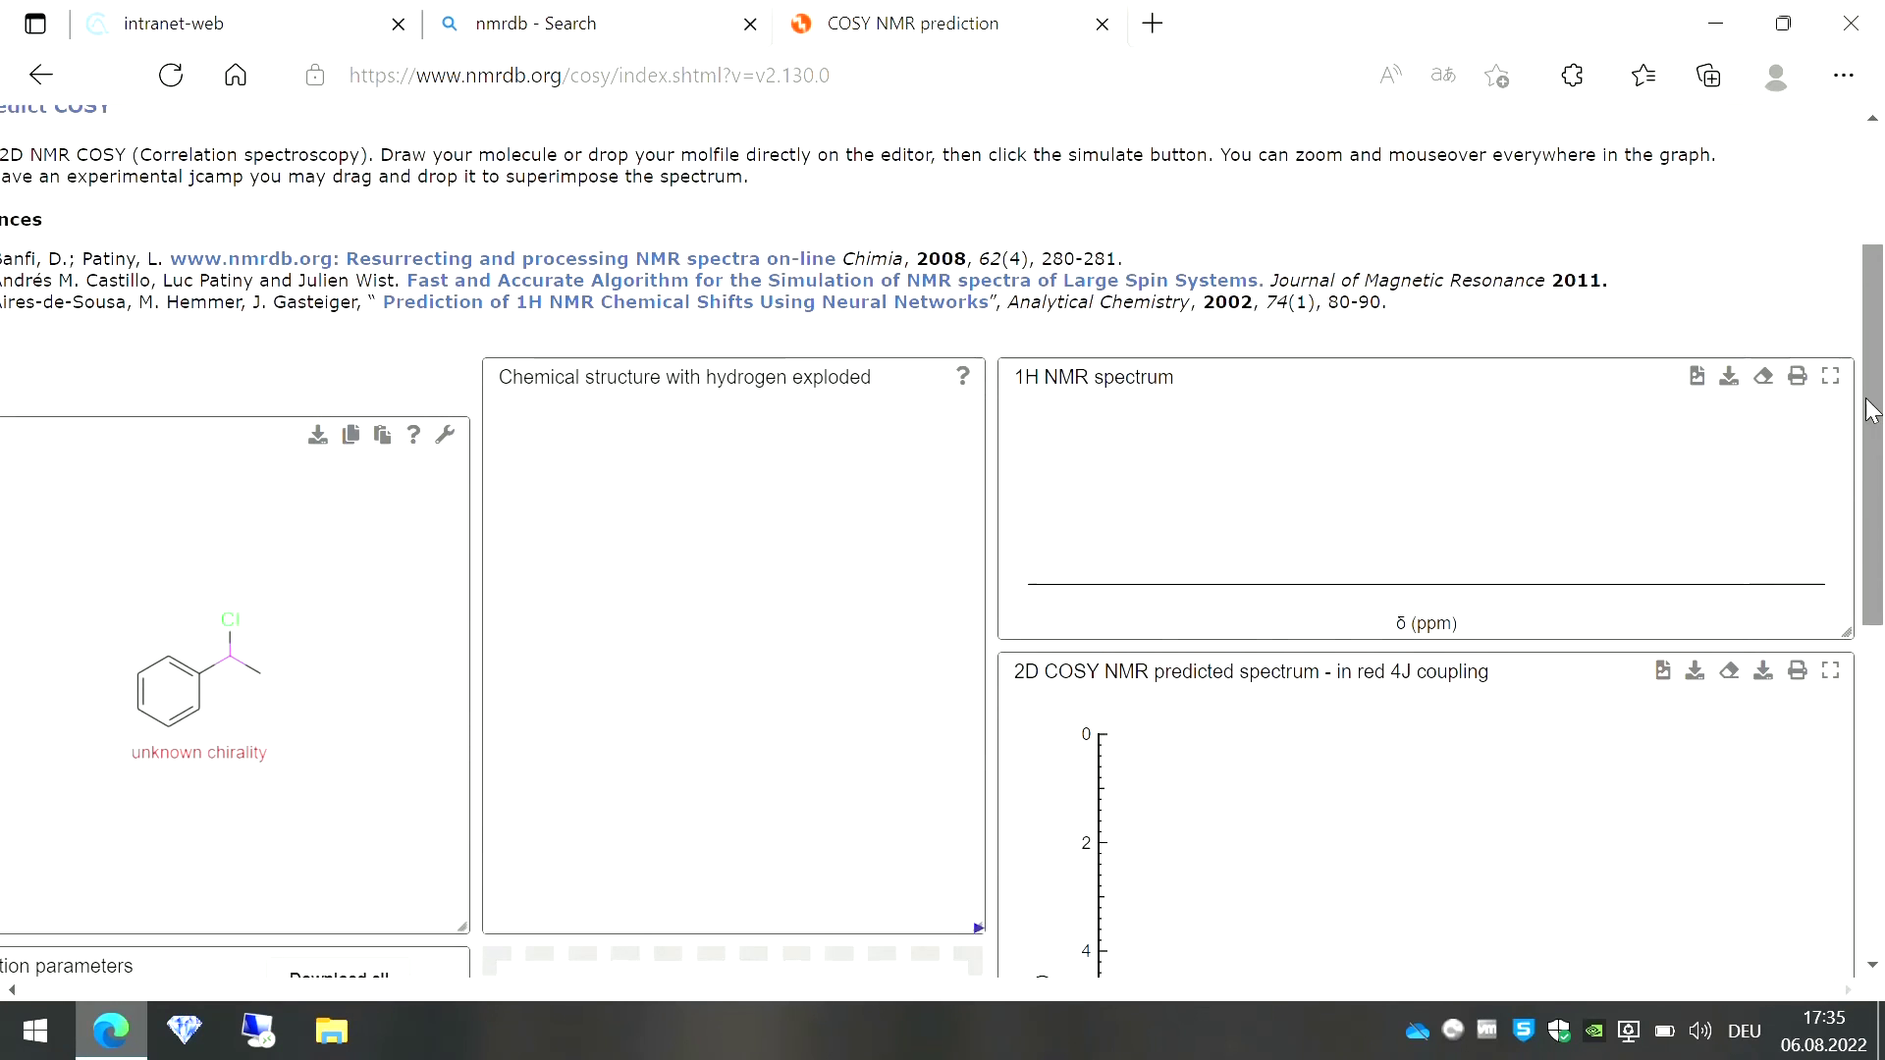
{"action": "scroll", "coordinate": [1873, 456], "scroll_direction": "down", "scroll_amount": 2}
{"action": "mouse_move", "coordinate": [1870, 480]}
{"action": "left_mouse_down"}
{"action": "mouse_move", "coordinate": [1882, 697]}
{"action": "mouse_move", "coordinate": [1880, 574]}
{"action": "left_mouse_up"}
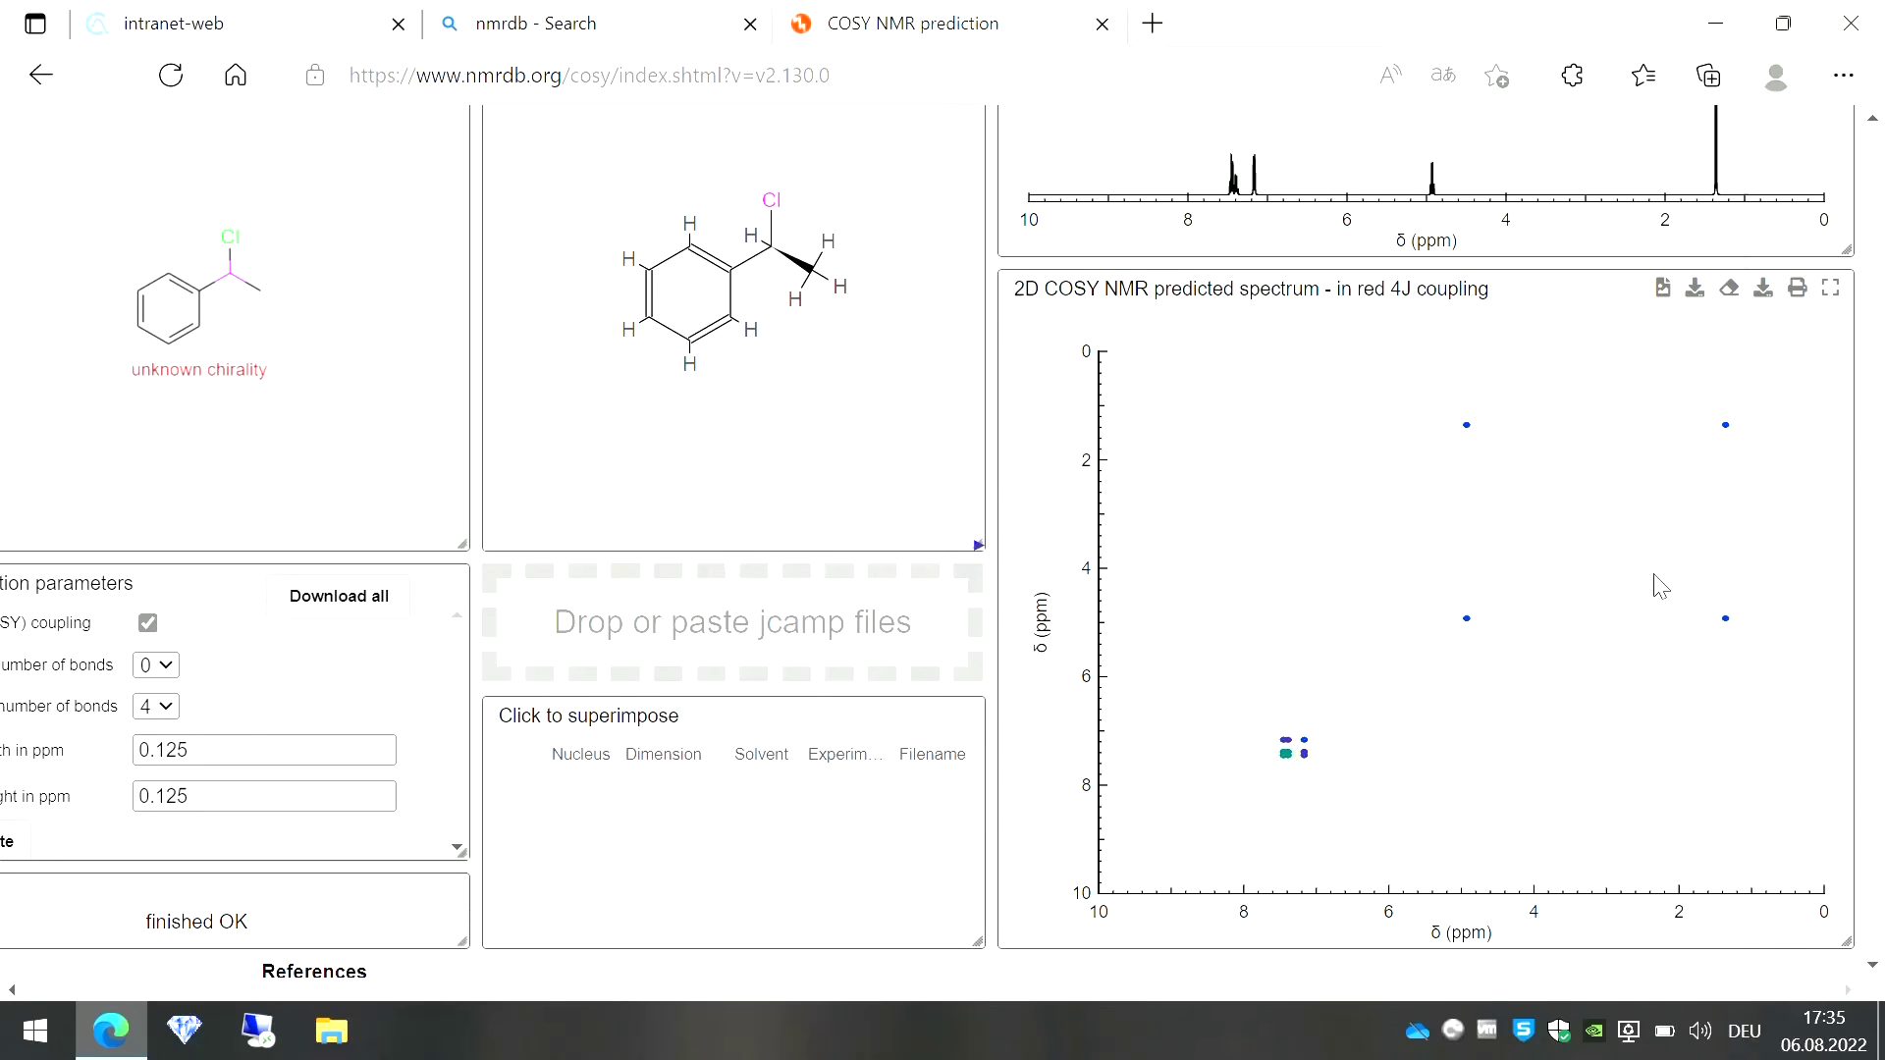
{"action": "left_click_drag", "start_coordinate": [1876, 571], "coordinate": [1862, 265]}
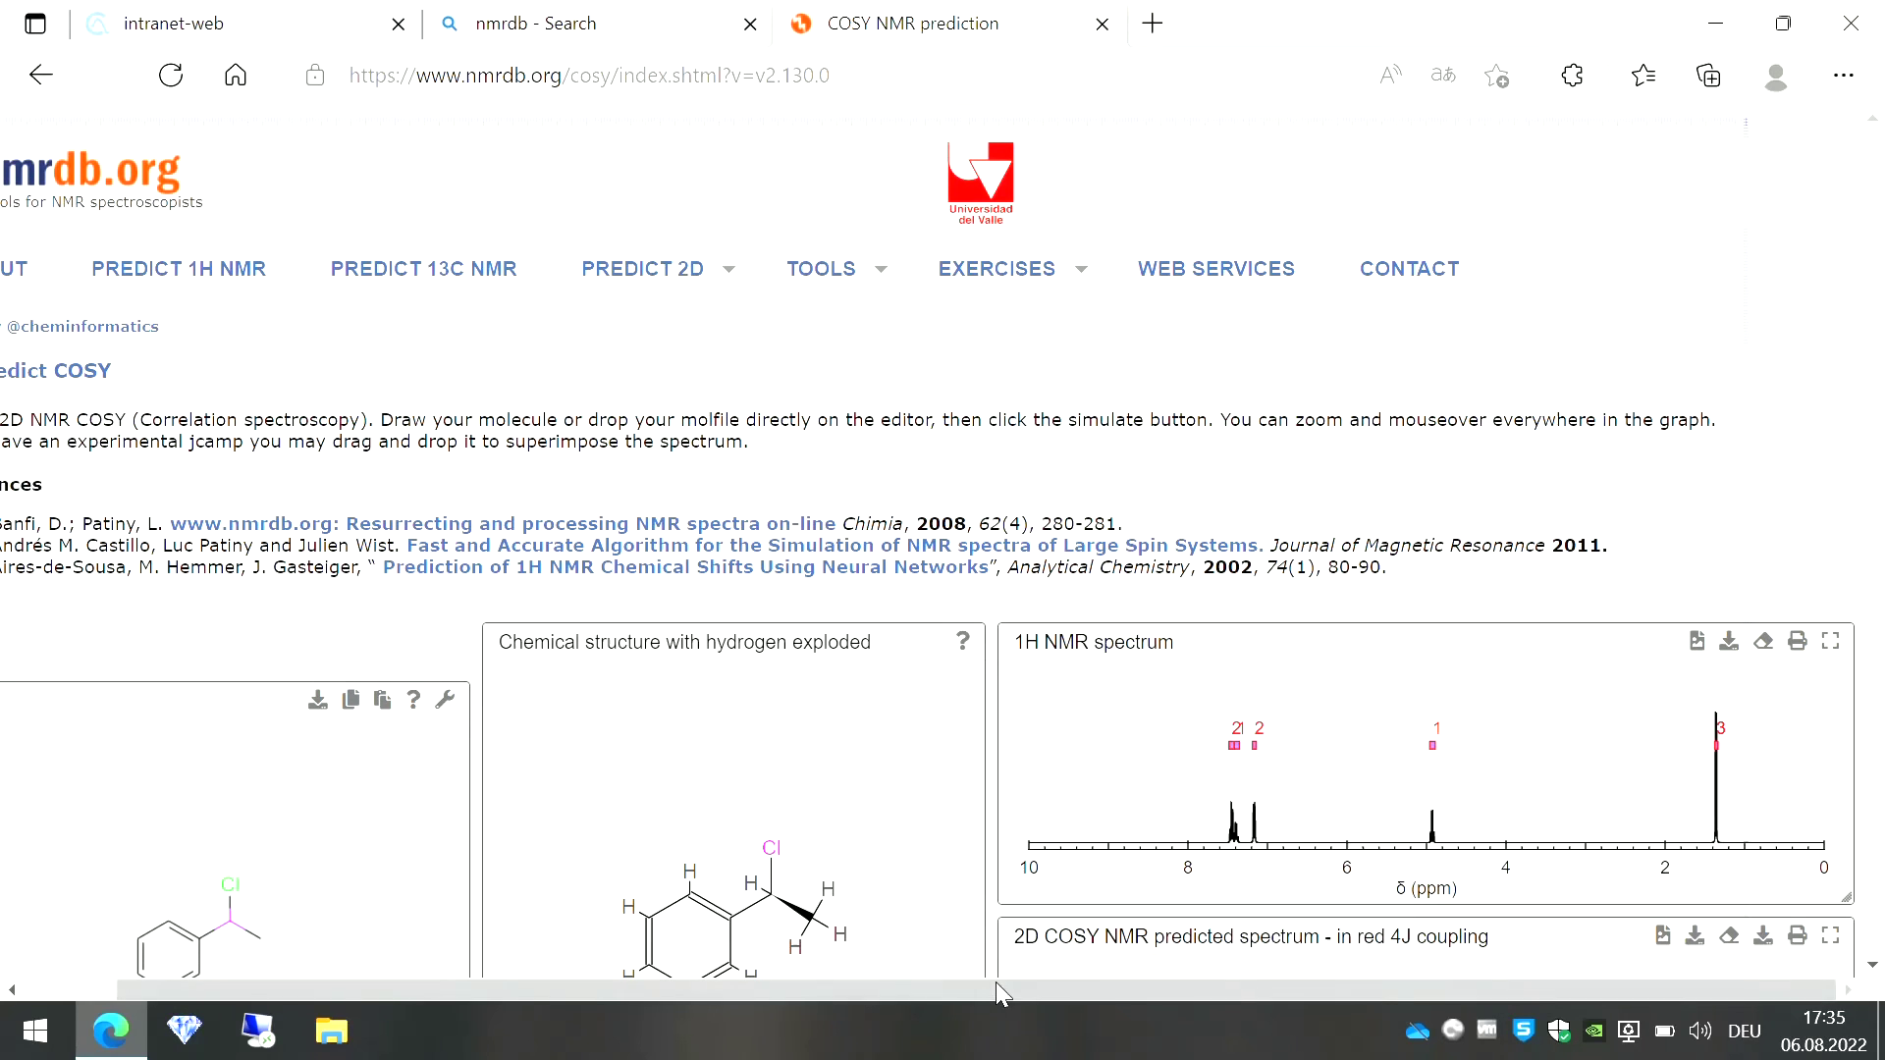
{"action": "mouse_move", "coordinate": [992, 981]}
{"action": "left_mouse_down"}
{"action": "mouse_move", "coordinate": [903, 1030]}
{"action": "mouse_move", "coordinate": [737, 986]}
{"action": "left_mouse_up"}
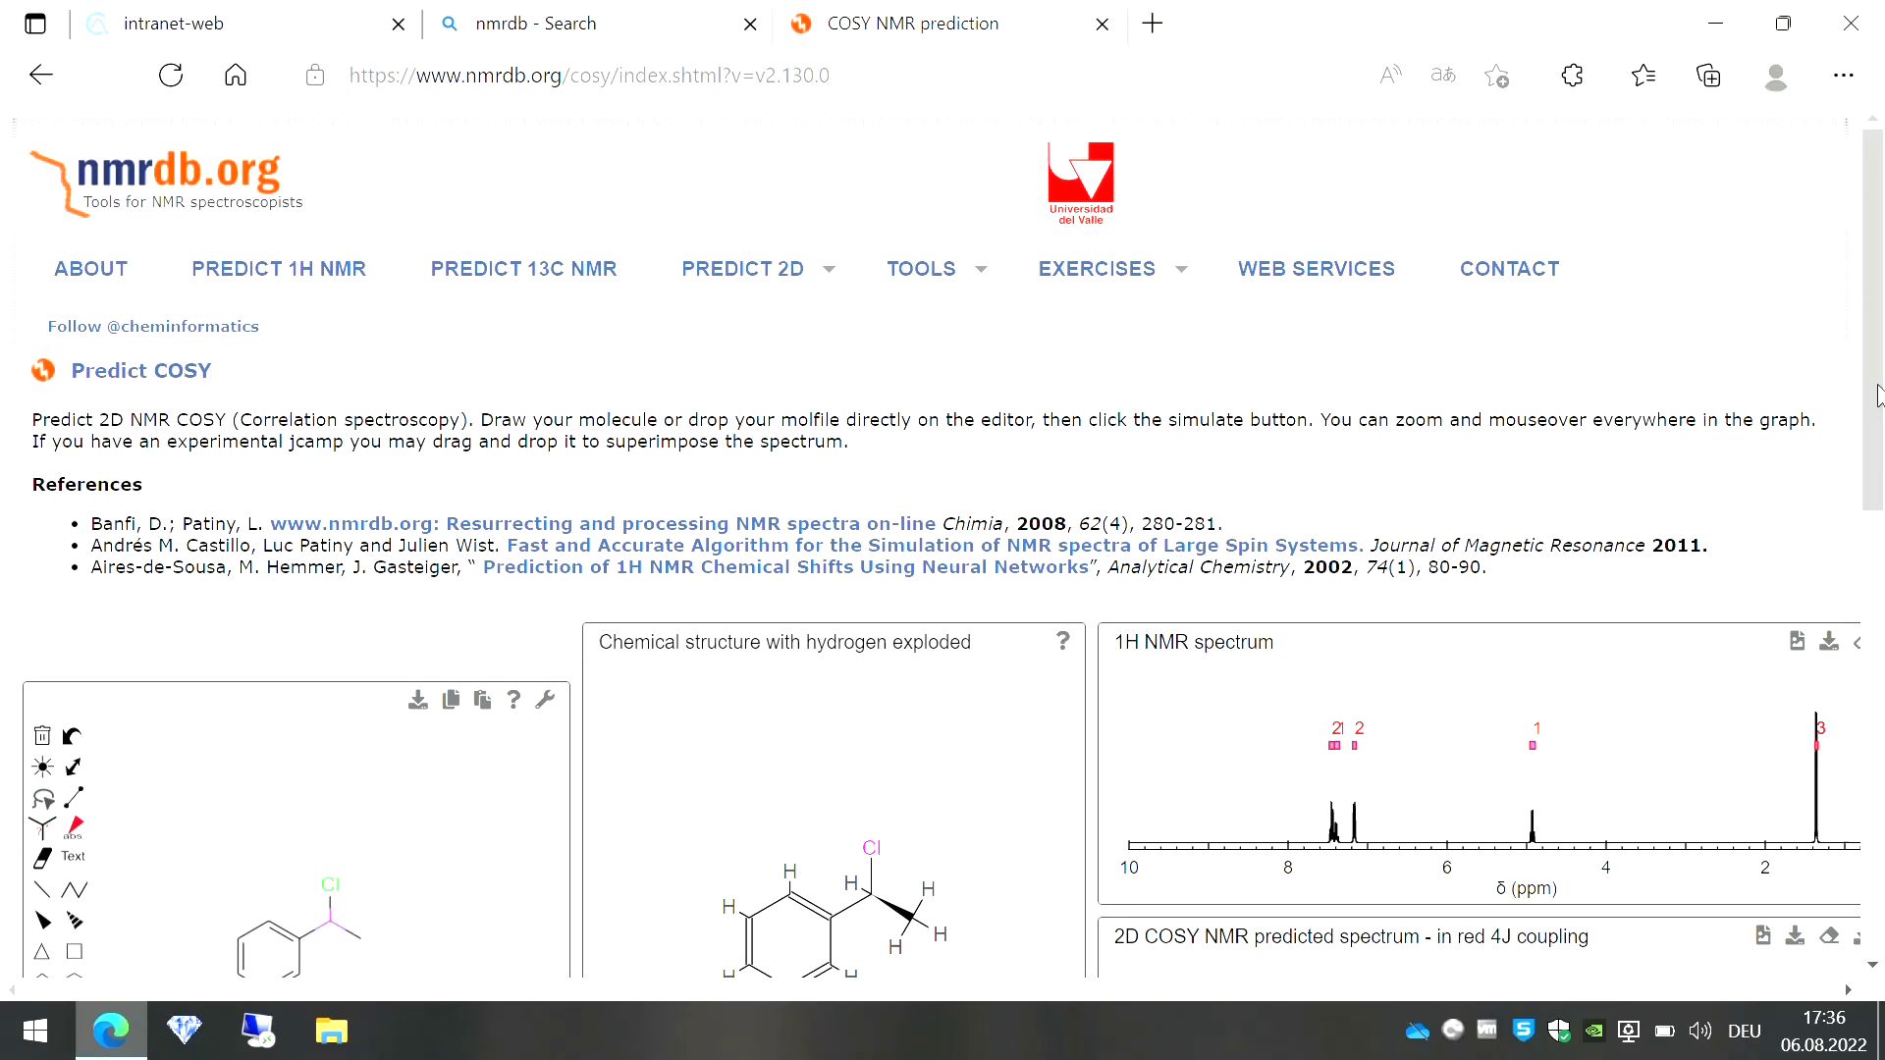
{"action": "left_click_drag", "start_coordinate": [1881, 408], "coordinate": [1879, 520]}
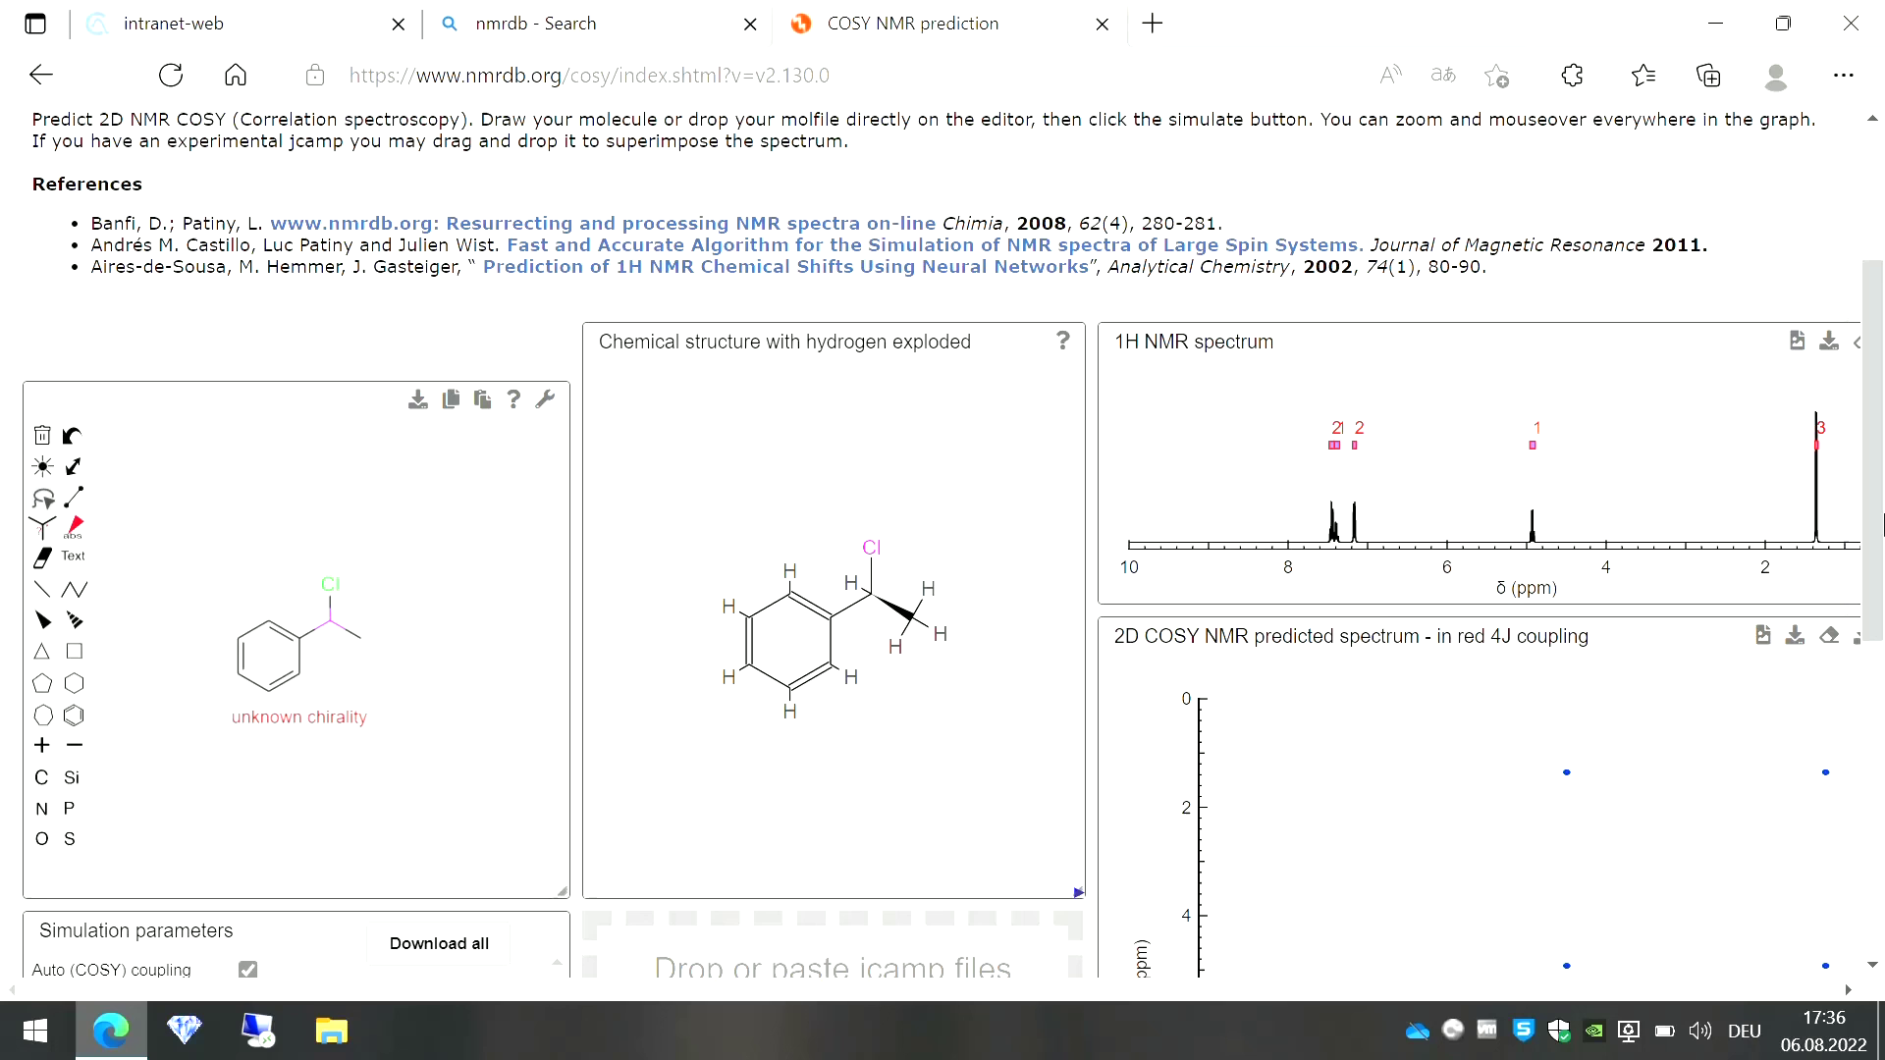
{"action": "left_click_drag", "start_coordinate": [1882, 524], "coordinate": [1882, 393]}
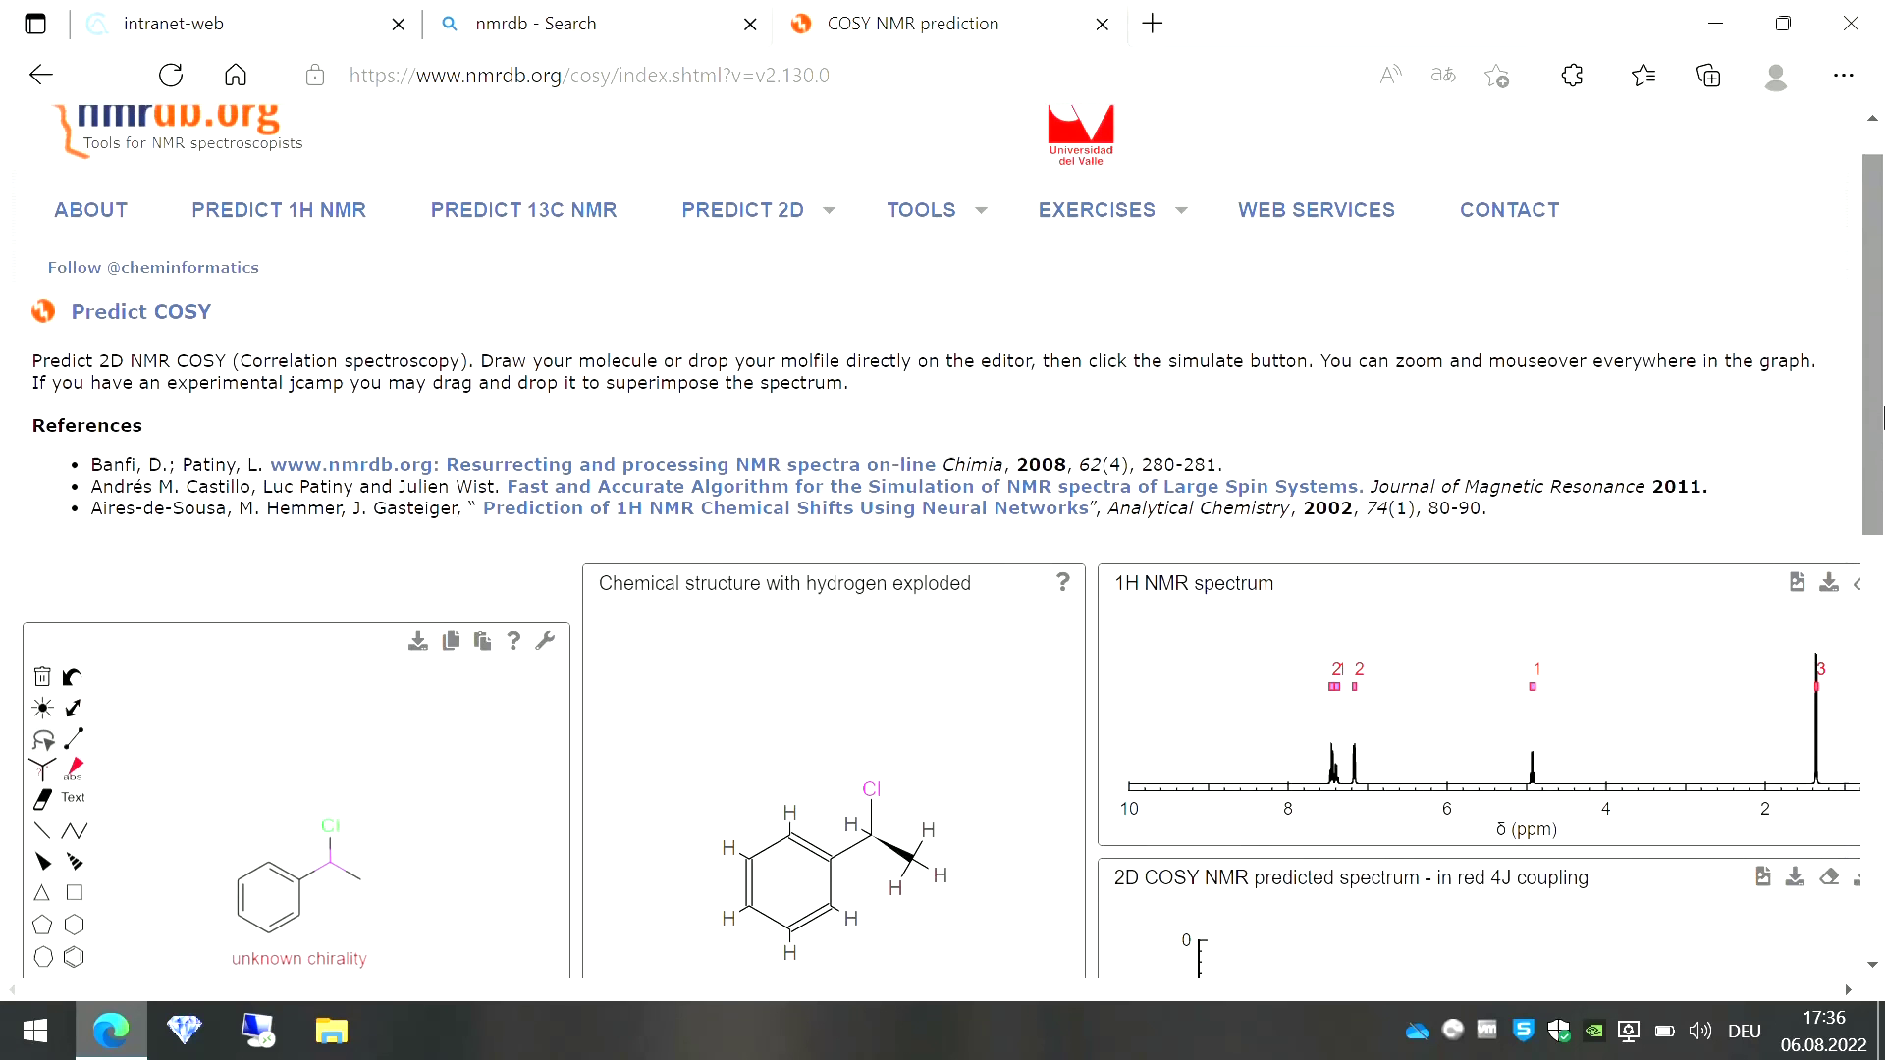